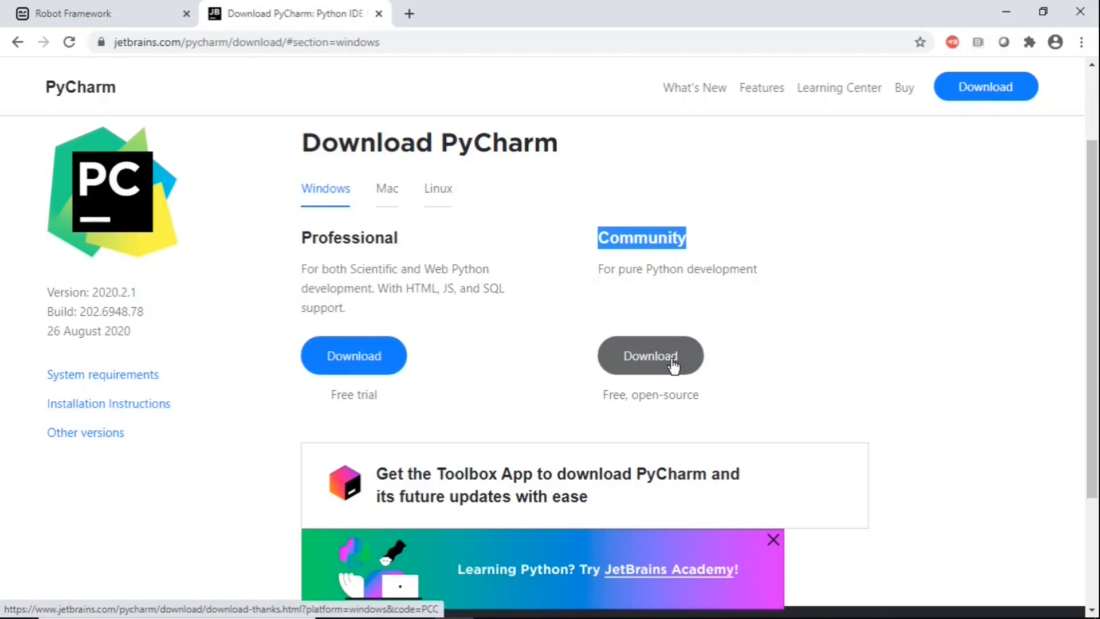
Download the free Community edition installer of PyCharm for Windows and launch the downloaded file.
click(673, 364)
scroll(672, 364, down, 4)
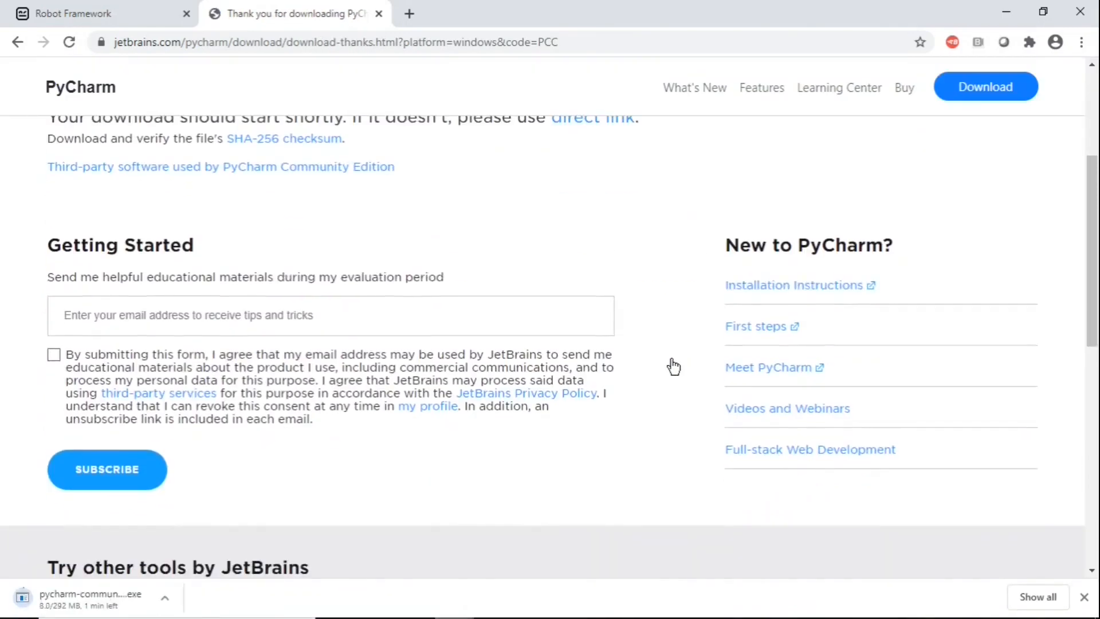
click(85, 597)
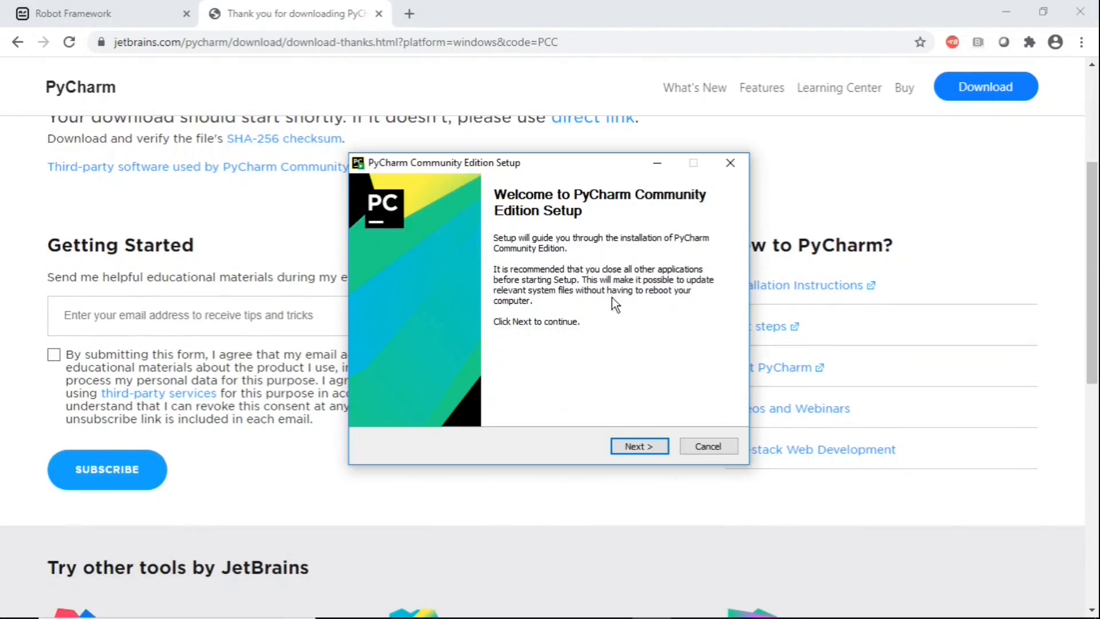
Install PyCharm Community Edition in the default folder with no optional installation settings, using the JetBrains Start Menu folder.
click(634, 451)
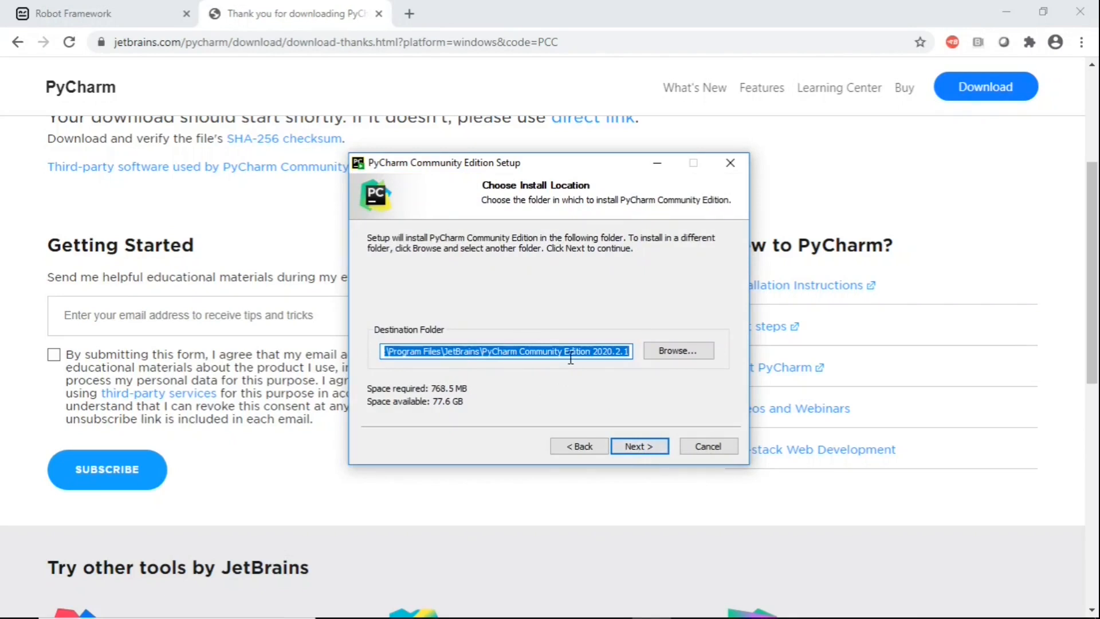
click(630, 448)
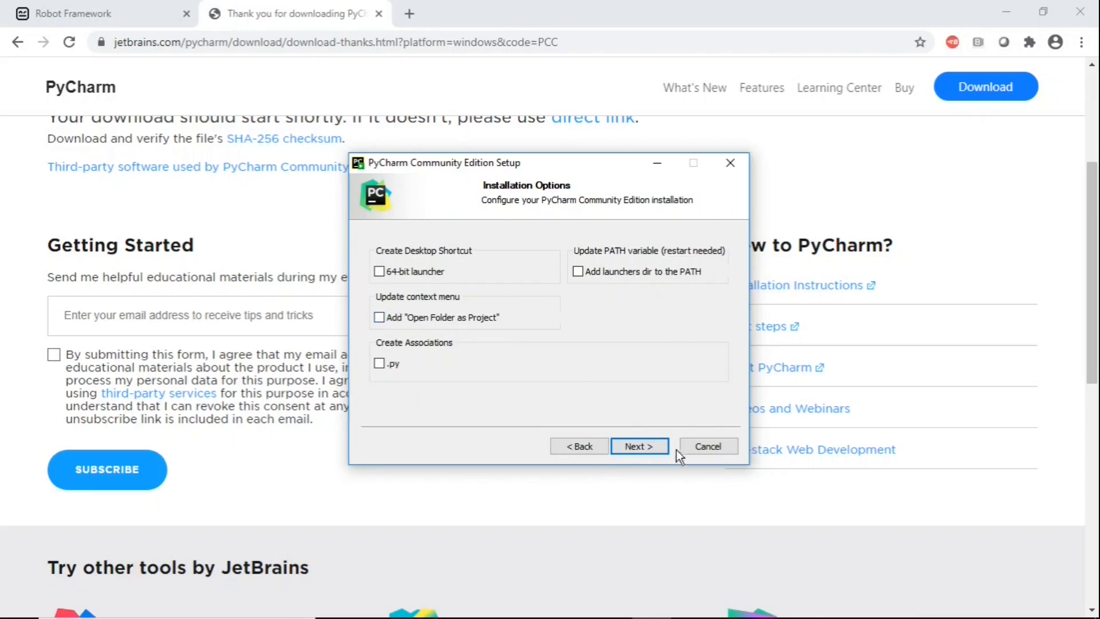
click(642, 447)
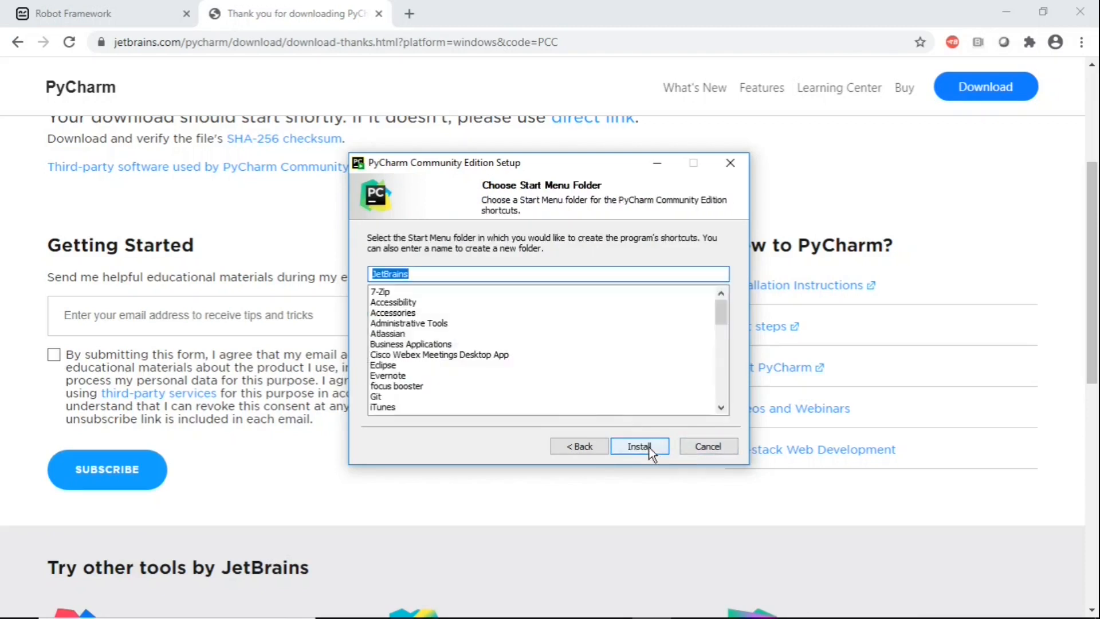
click(642, 446)
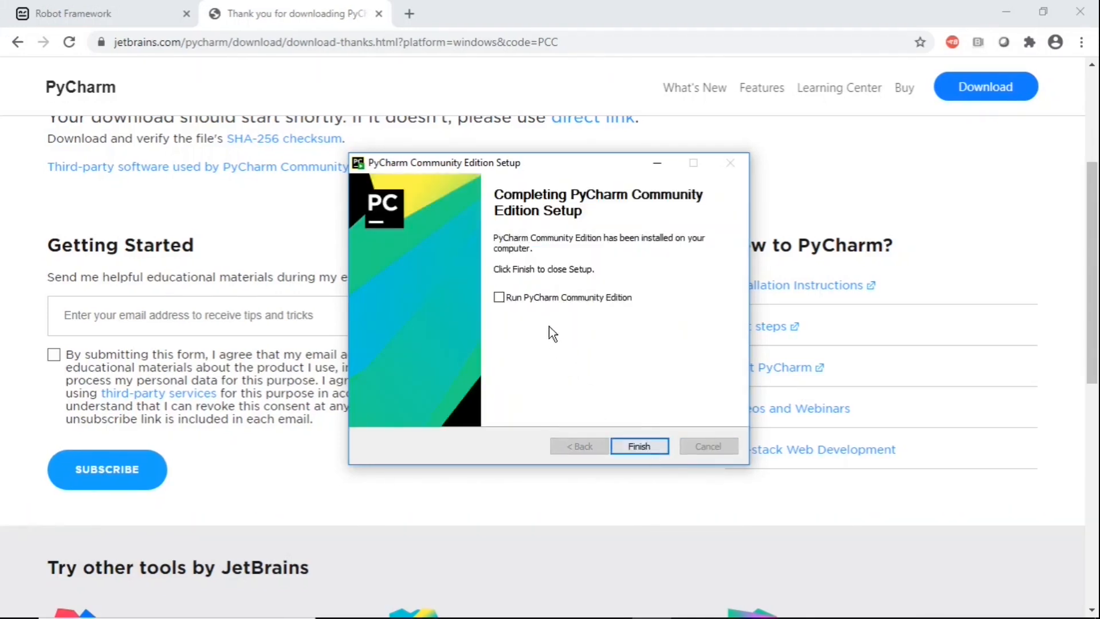
Finish setup with PyCharm Community Edition set to run, and start it without importing settings, skipping the remaining customization for the defaults.
click(528, 301)
click(638, 446)
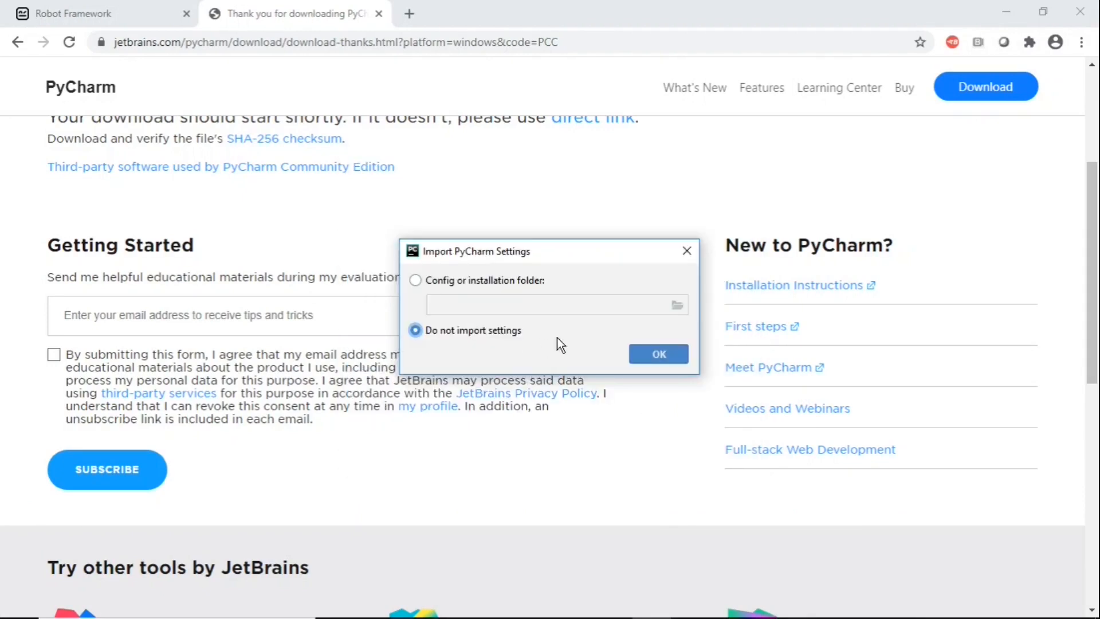
click(659, 353)
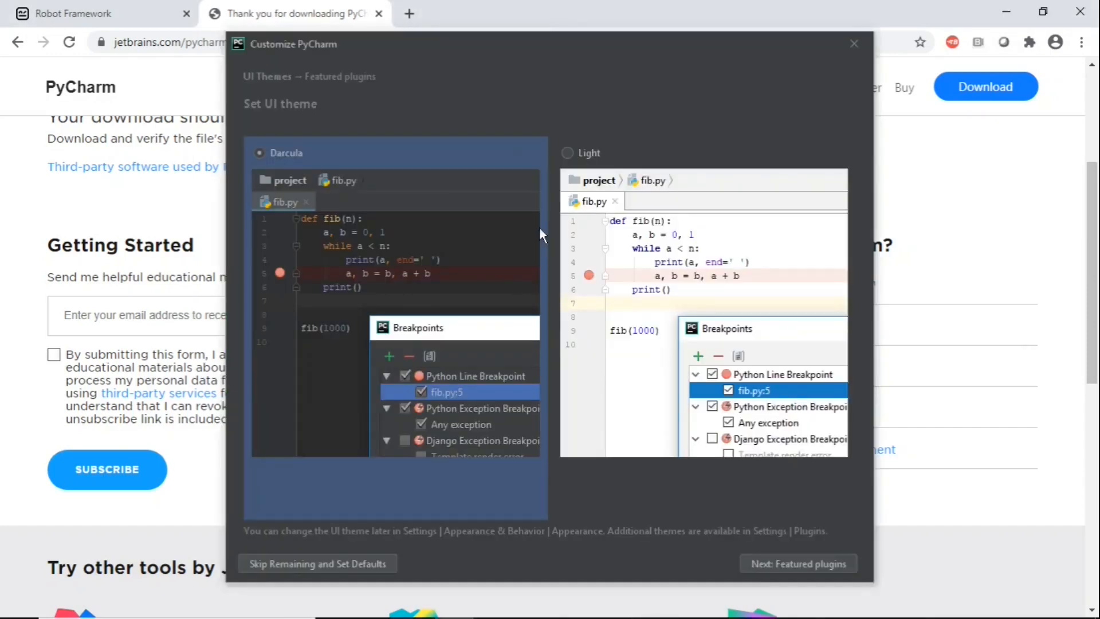
click(339, 562)
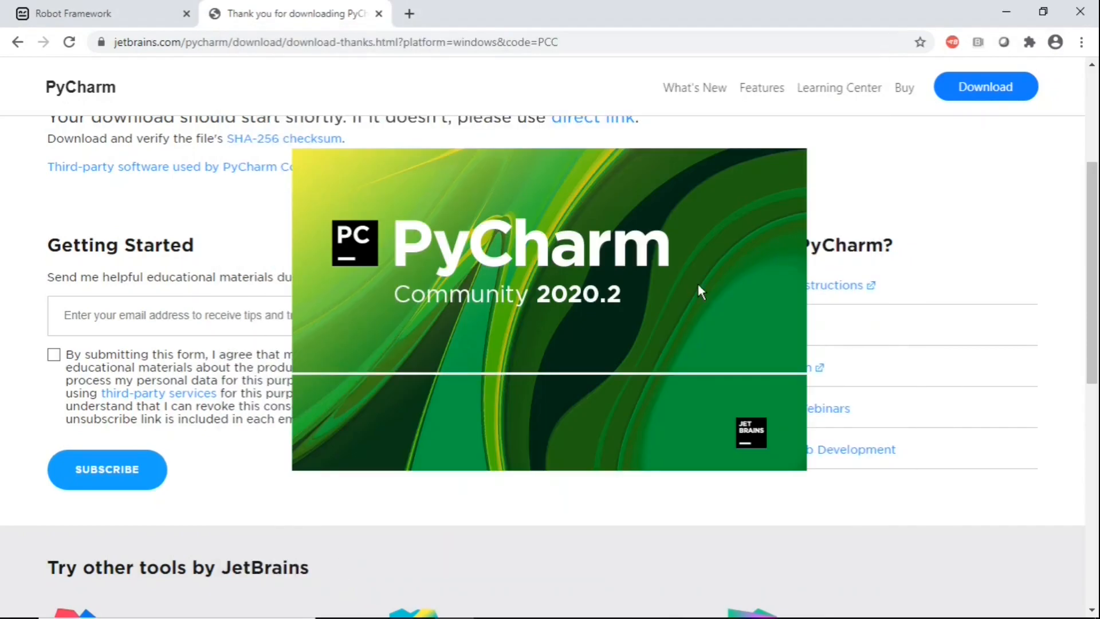
Start a new project and name its folder robo-first within PycharmProjects.
click(548, 285)
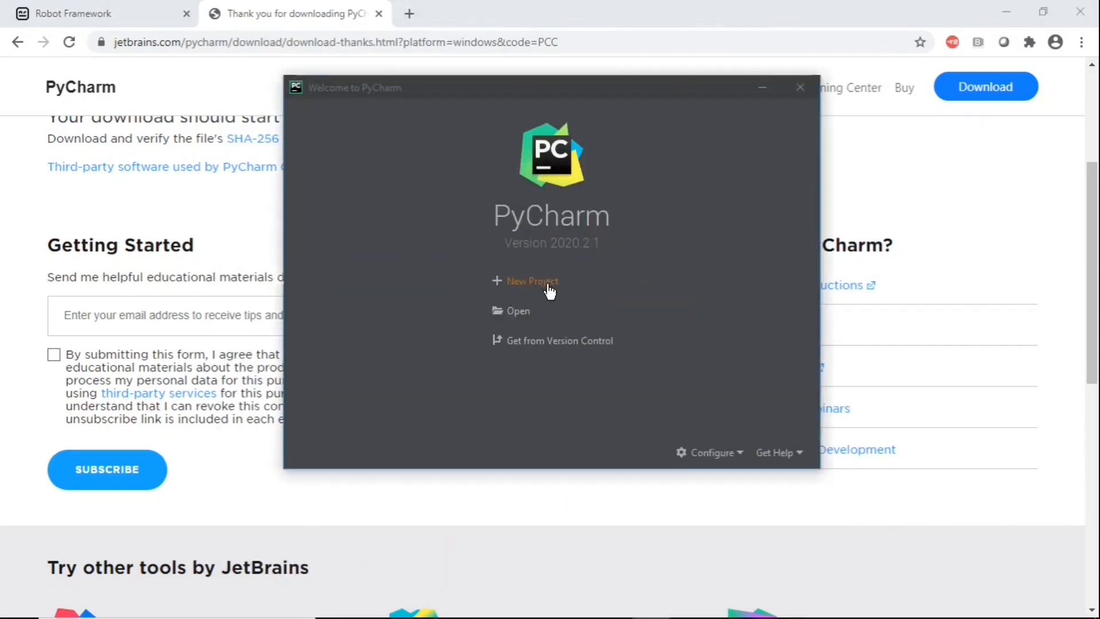
click(549, 289)
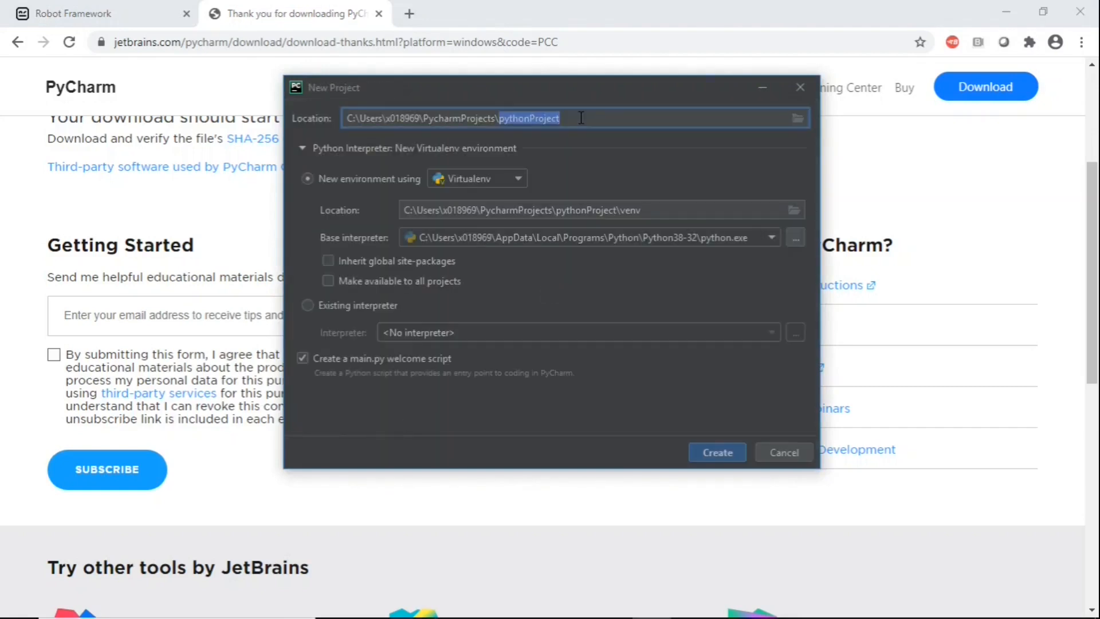
text(rob)
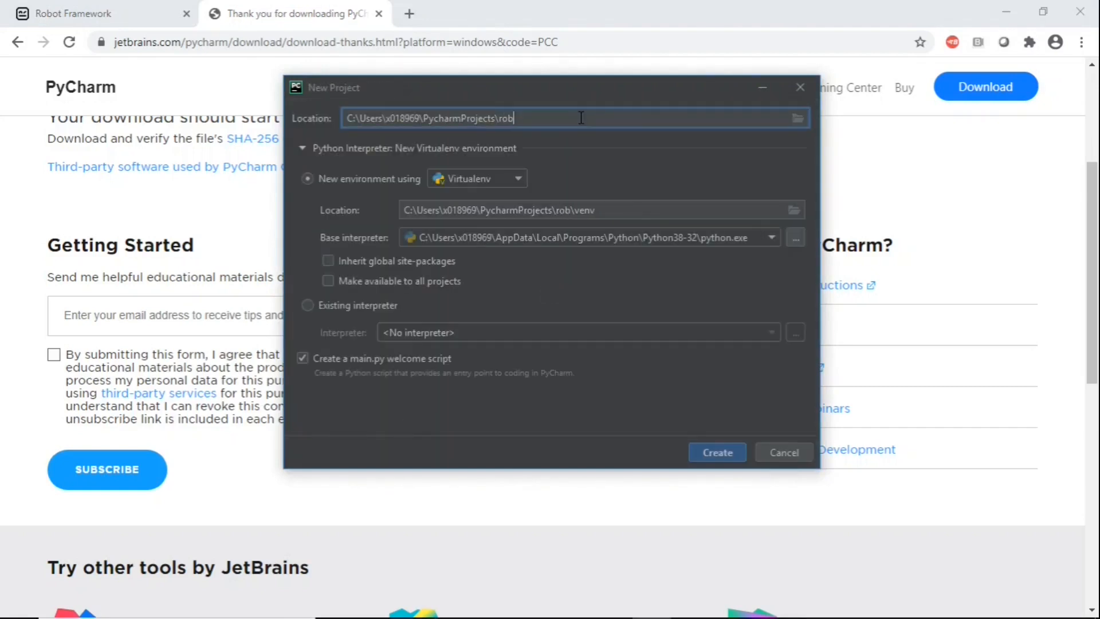
text(o-first)
Set the project to use an existing interpreter, choosing the system interpreter python.exe from the Python38-32 folder.
click(366, 306)
click(592, 329)
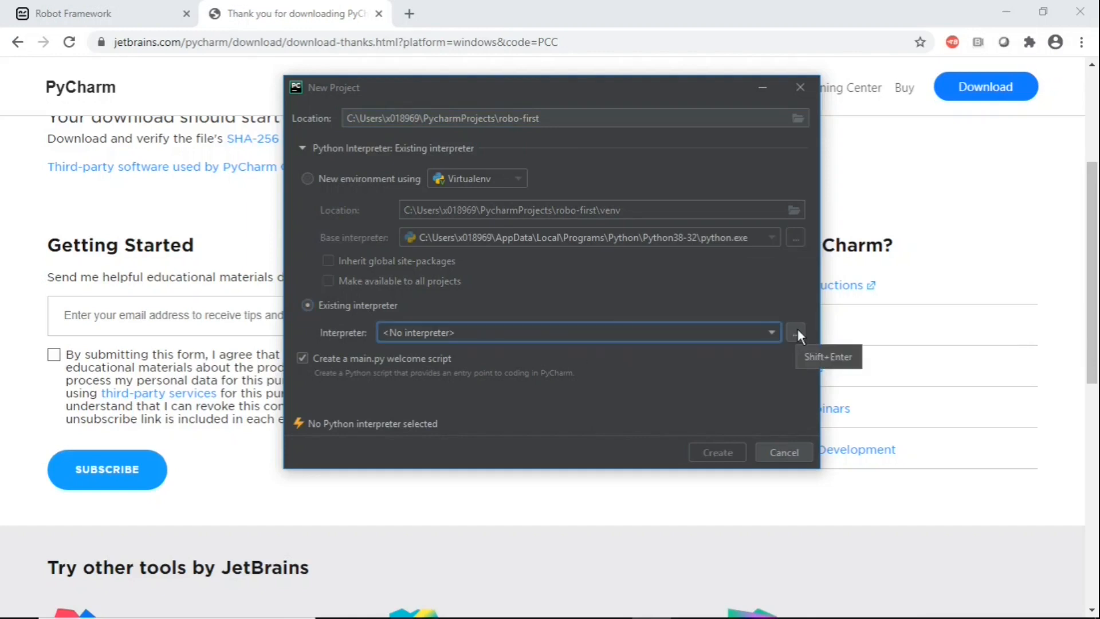
click(796, 332)
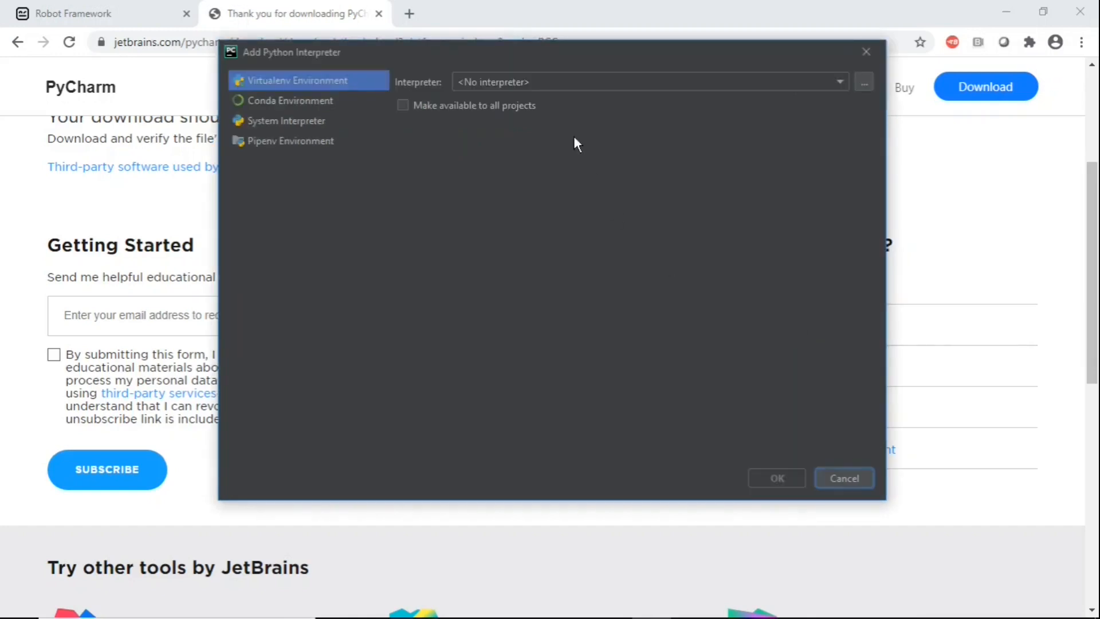
click(277, 122)
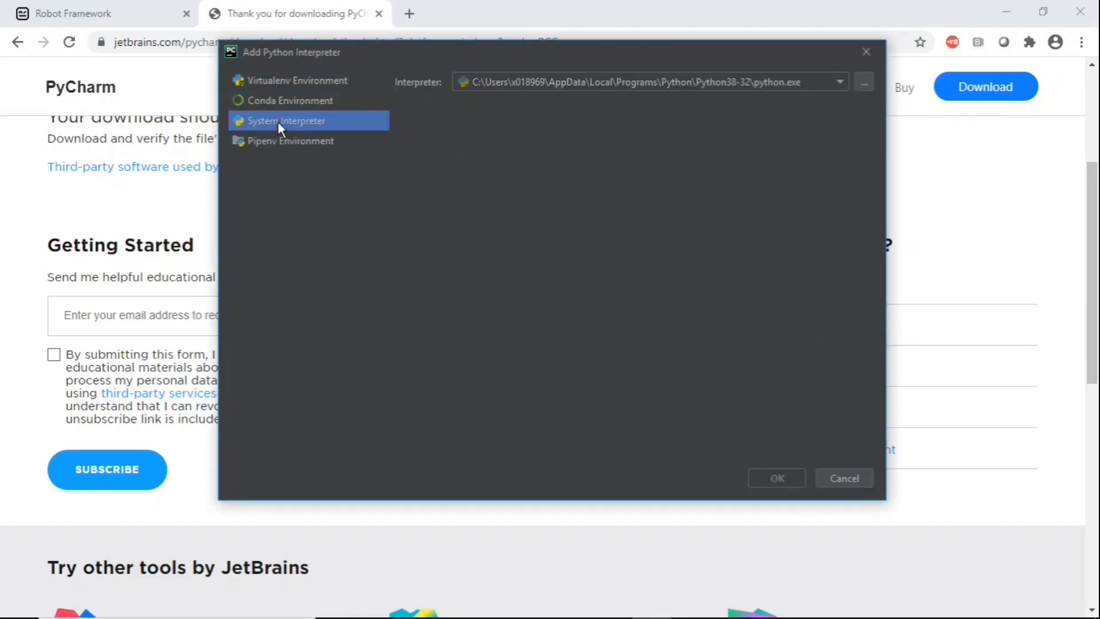
click(840, 82)
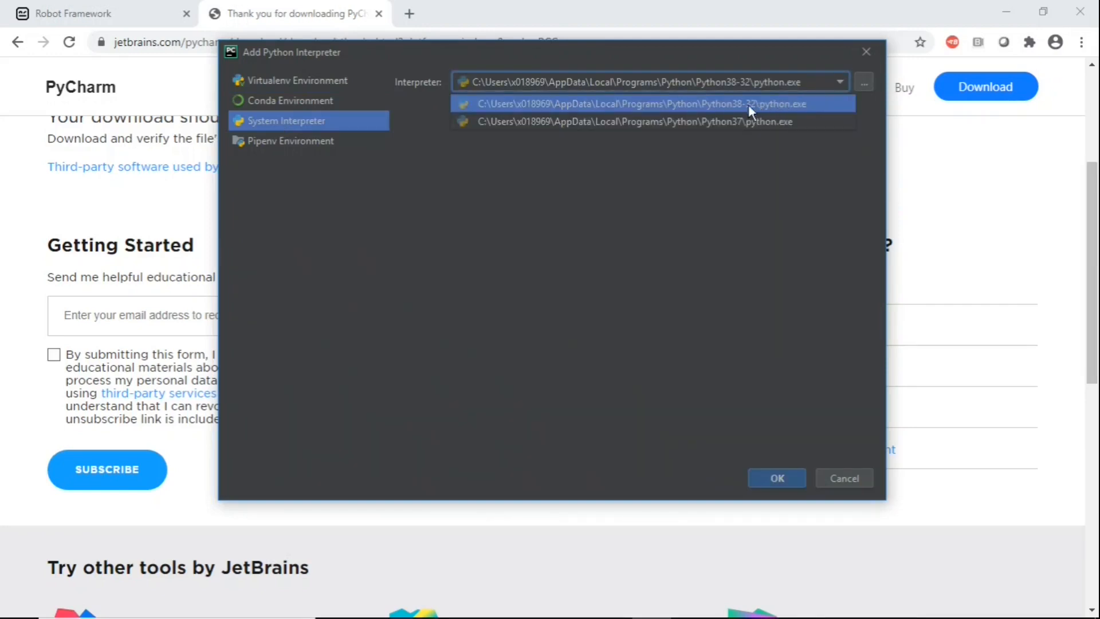
click(808, 105)
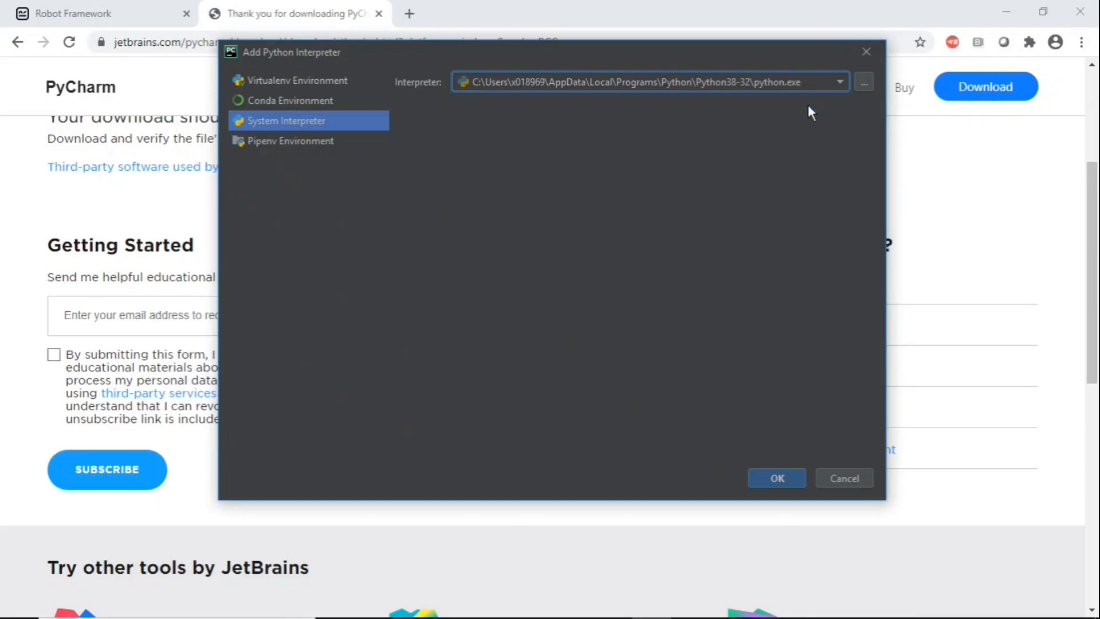
click(777, 479)
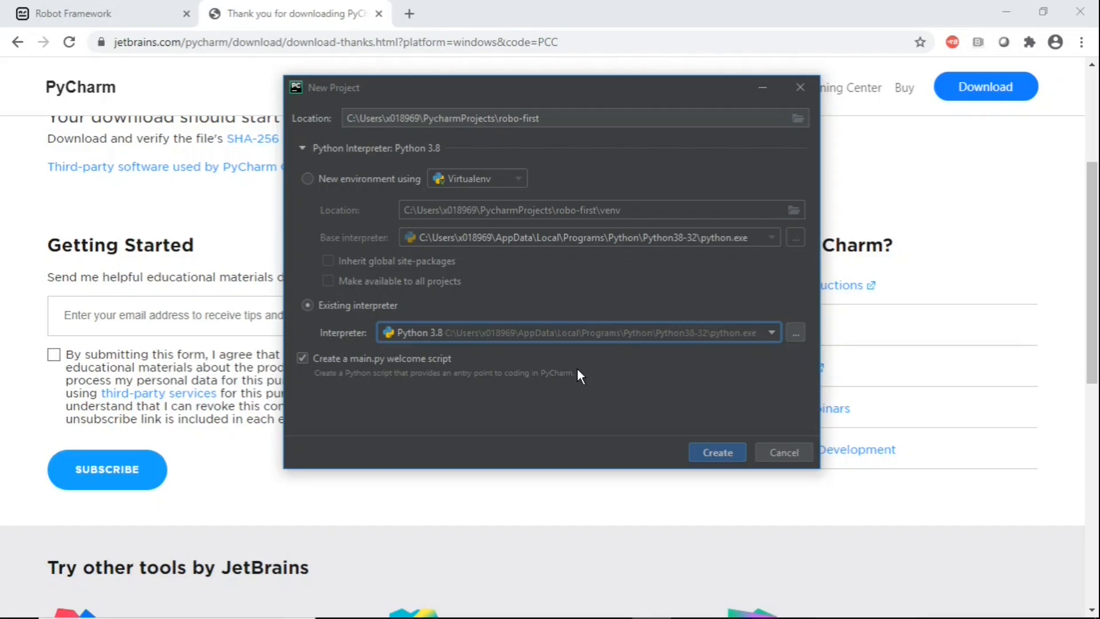
Create the project, dismissing the Tip of the Day and closing the main.py file.
click(714, 457)
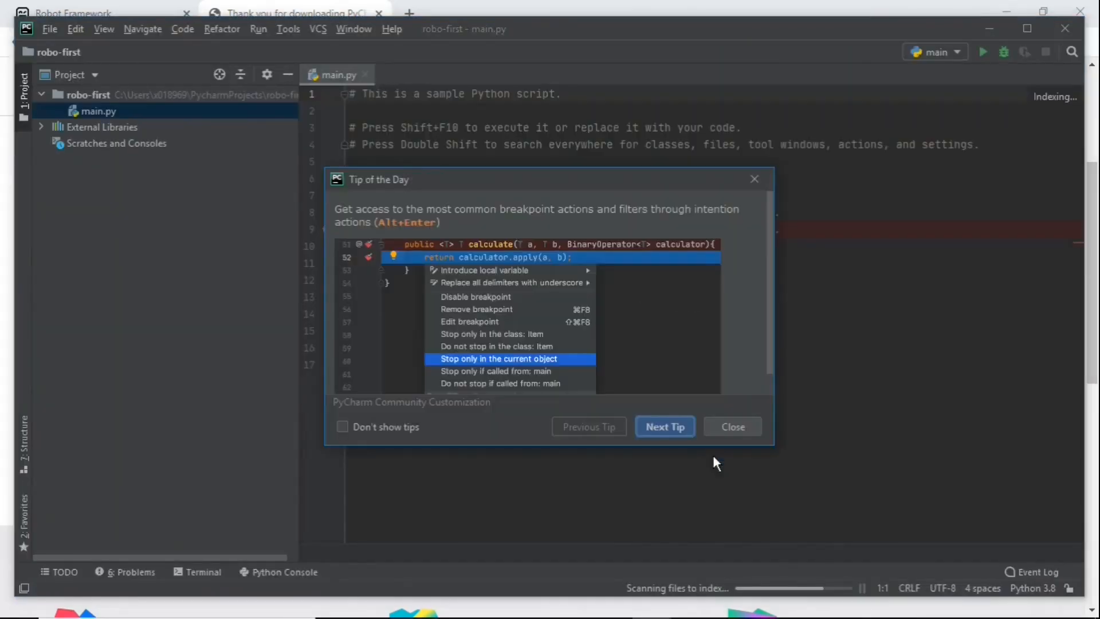
click(734, 427)
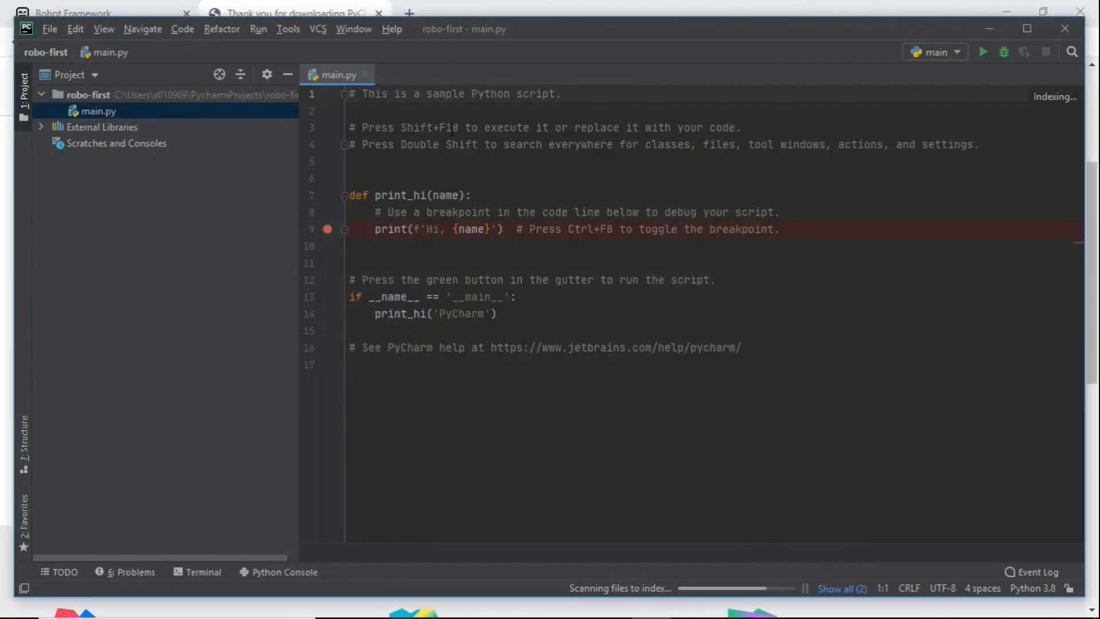
click(365, 75)
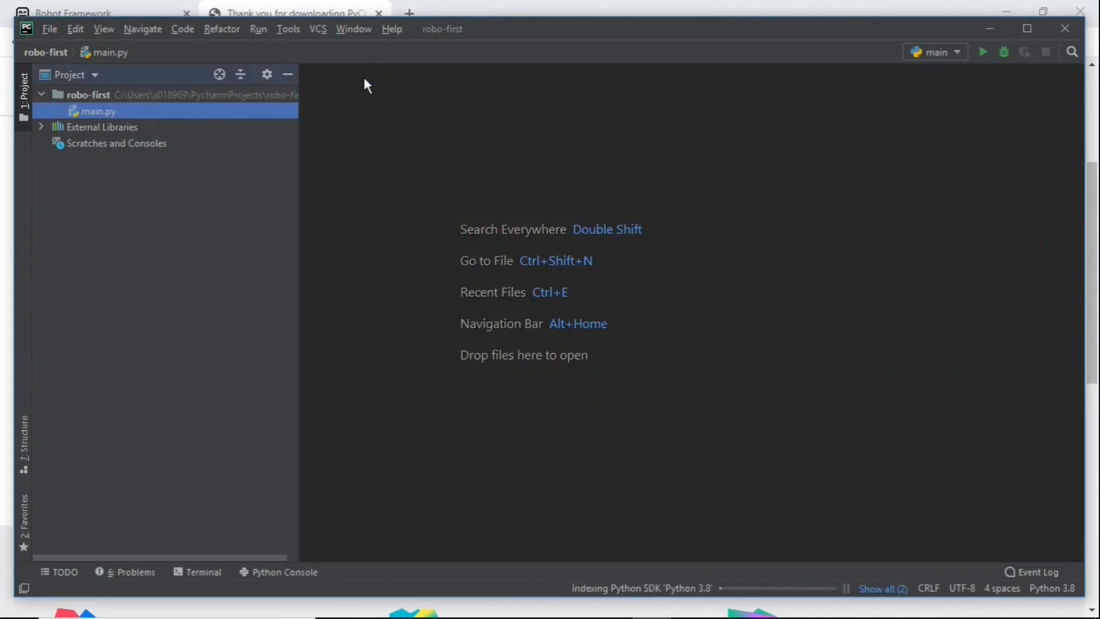
Try to create a file named test.robot in the robo-first project folder, dismissing the file type association request.
click(102, 95)
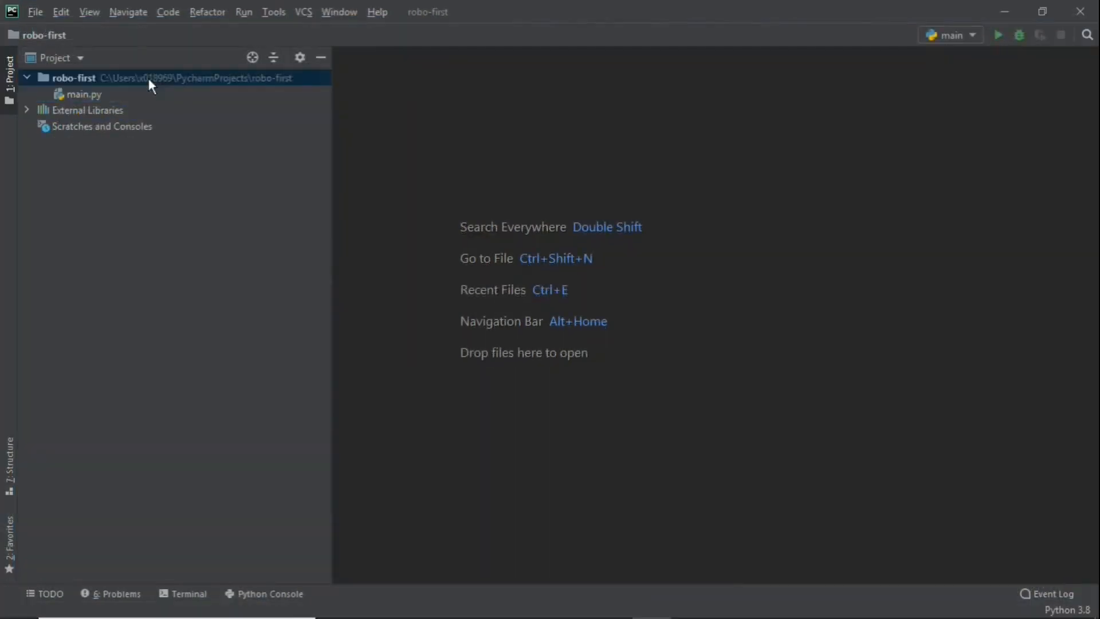
click(149, 80)
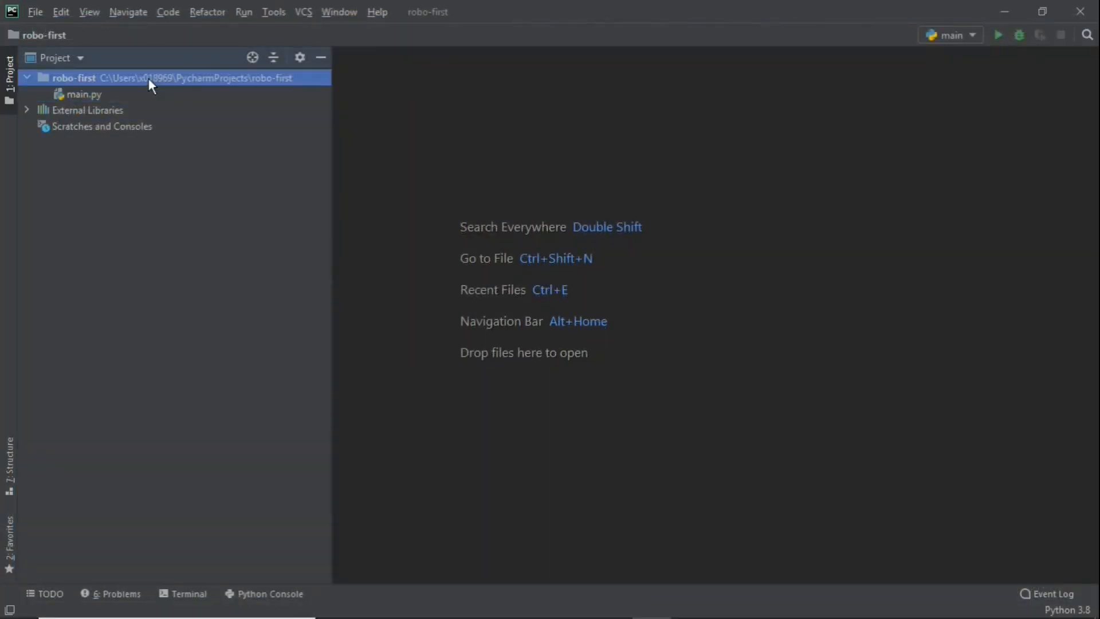
right_click(201, 78)
mouse_move(246, 92)
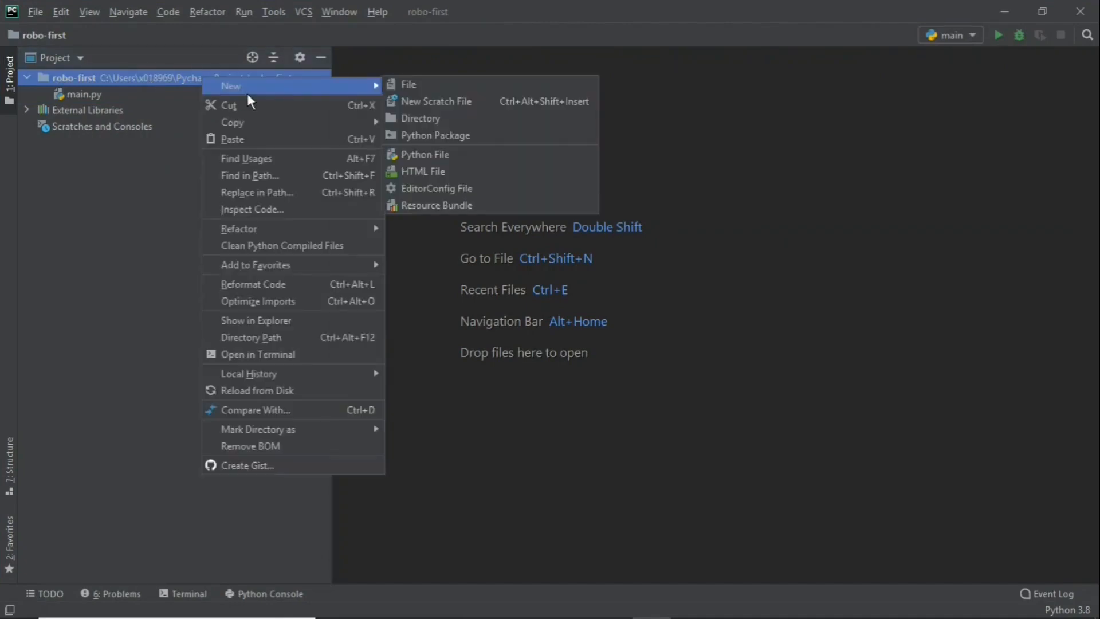
click(424, 84)
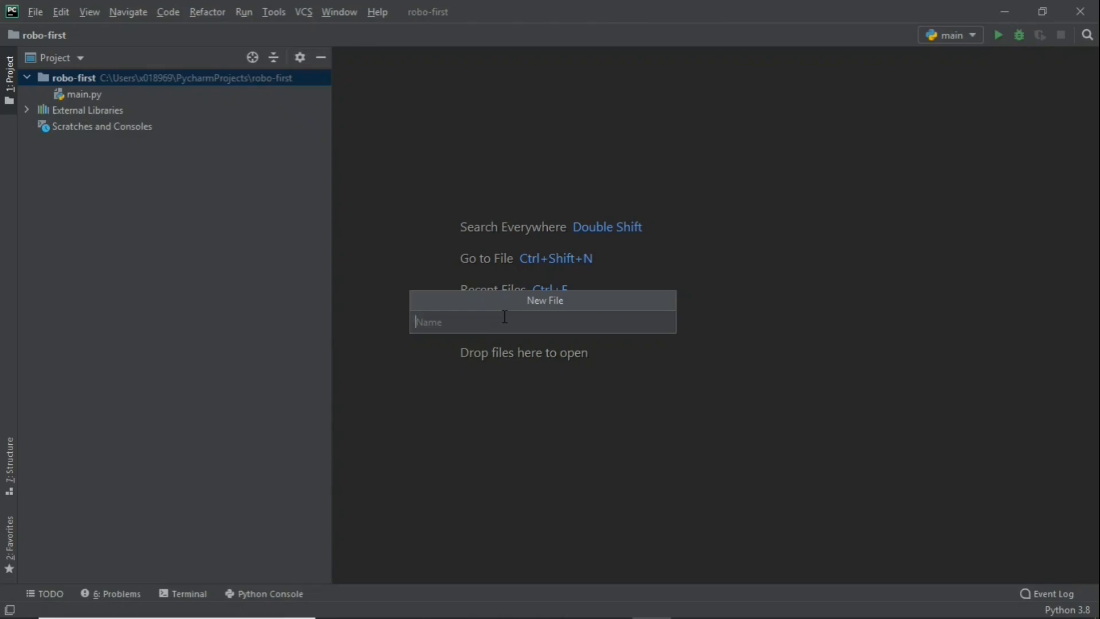
text(test.robot)
key(Return)
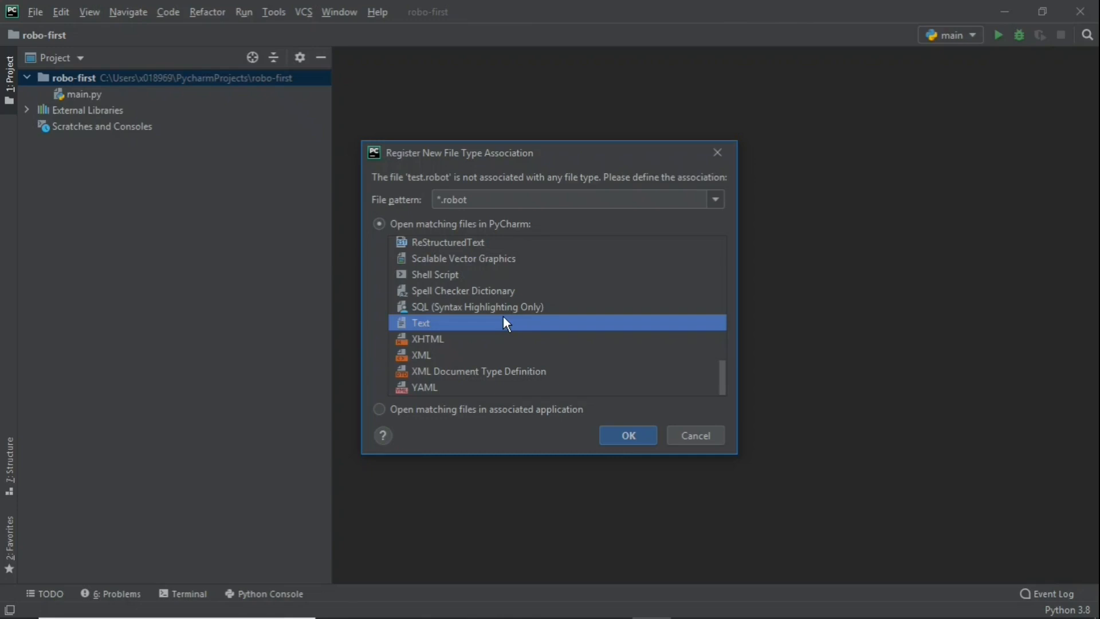
click(714, 153)
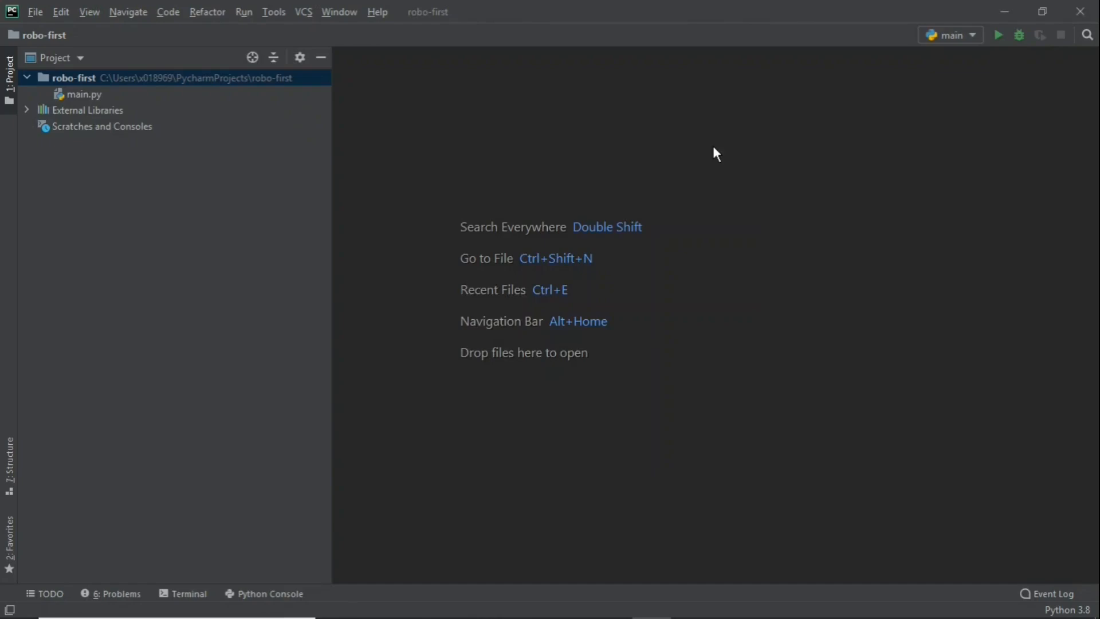
Search the plugin marketplace in the settings for "intellibot".
click(33, 12)
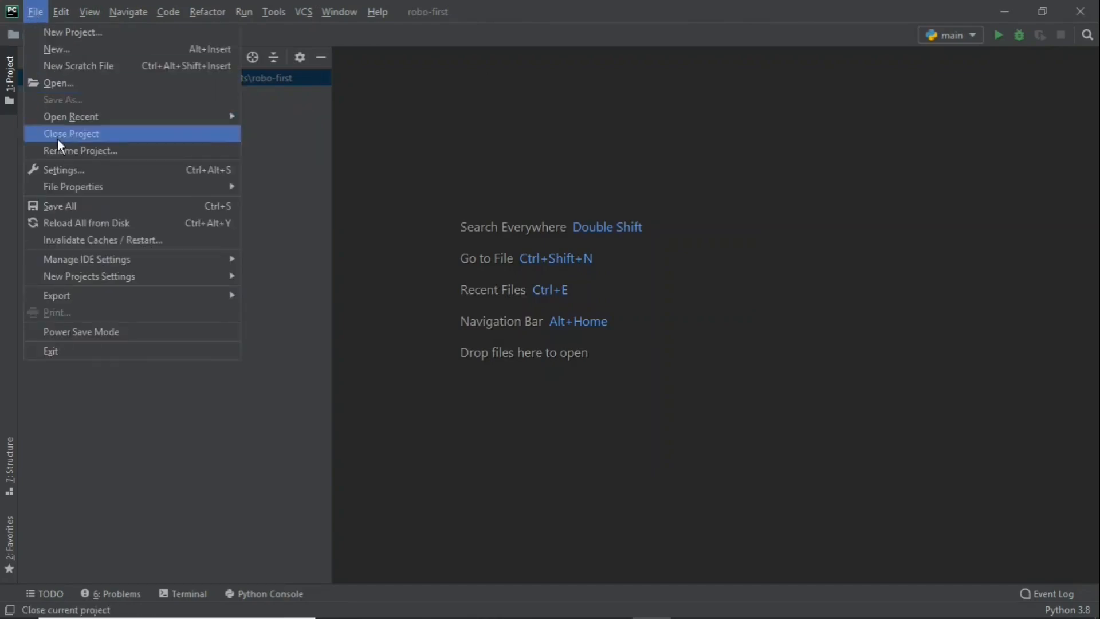
click(58, 170)
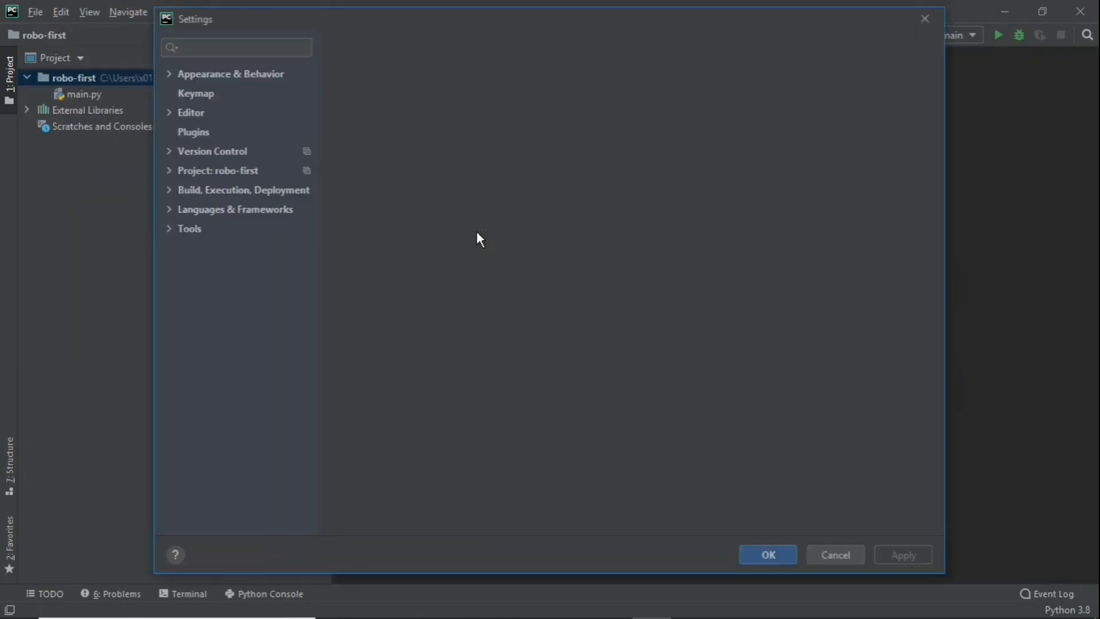
click(177, 130)
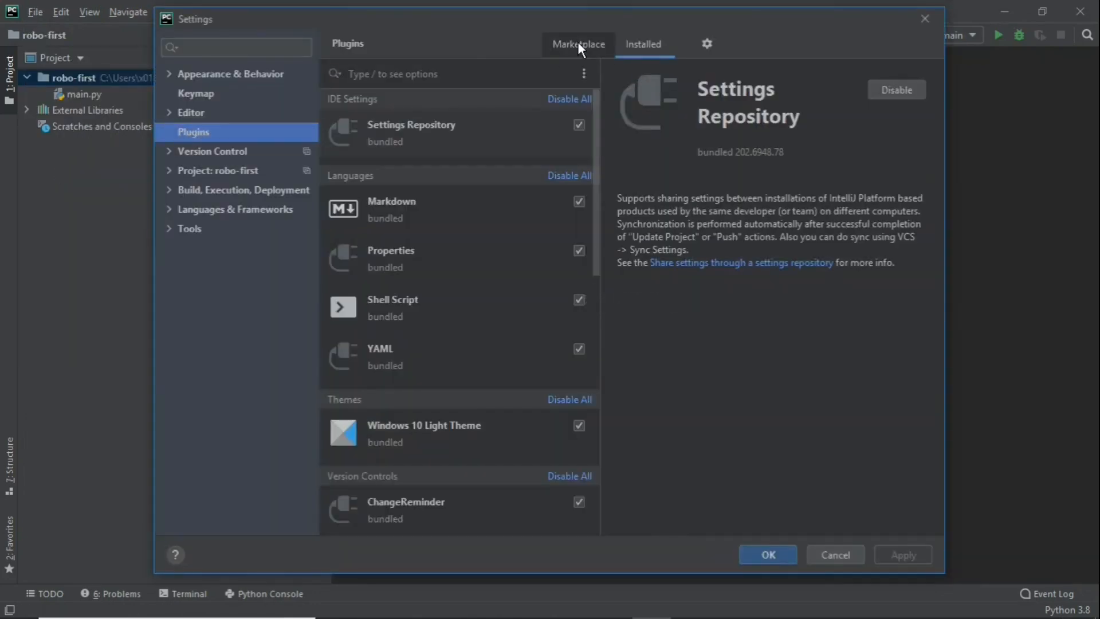
click(578, 44)
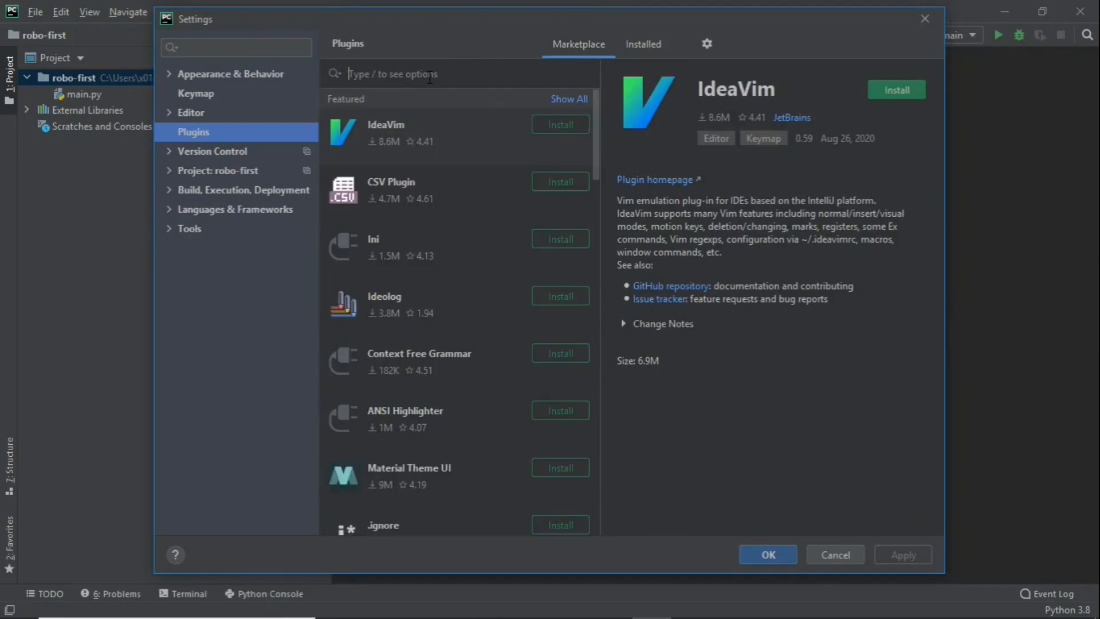
text(in)
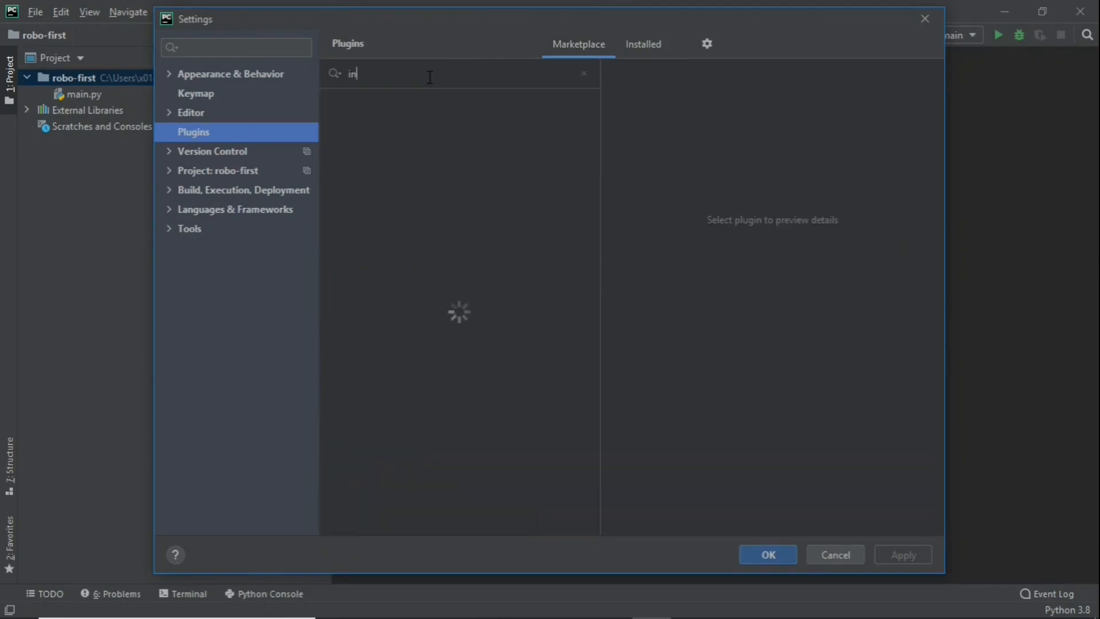
text(tellibot)
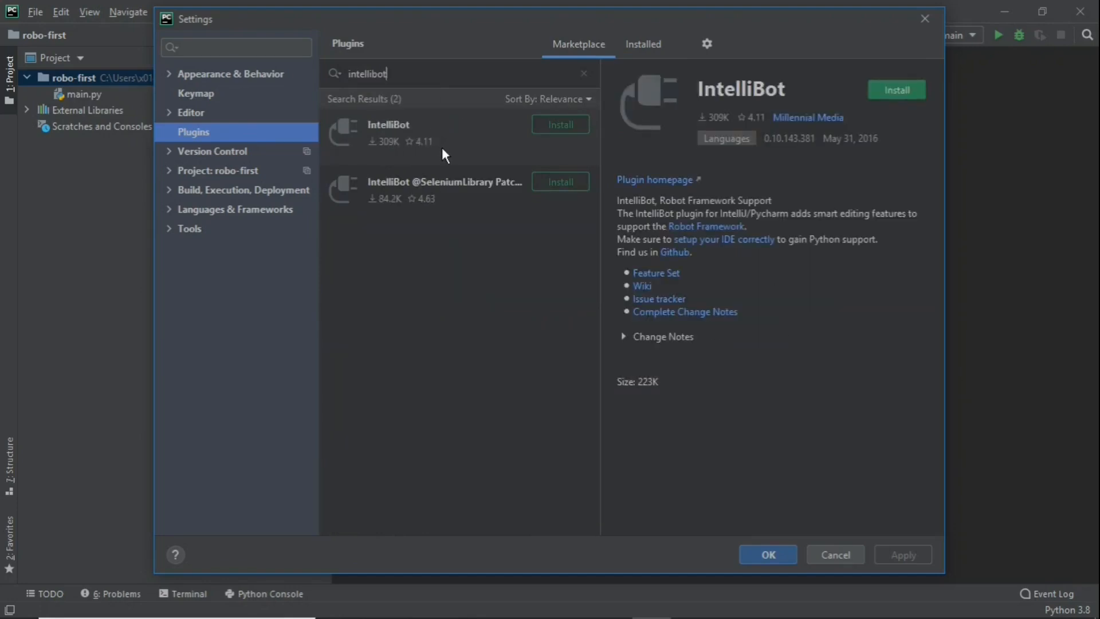
click(464, 195)
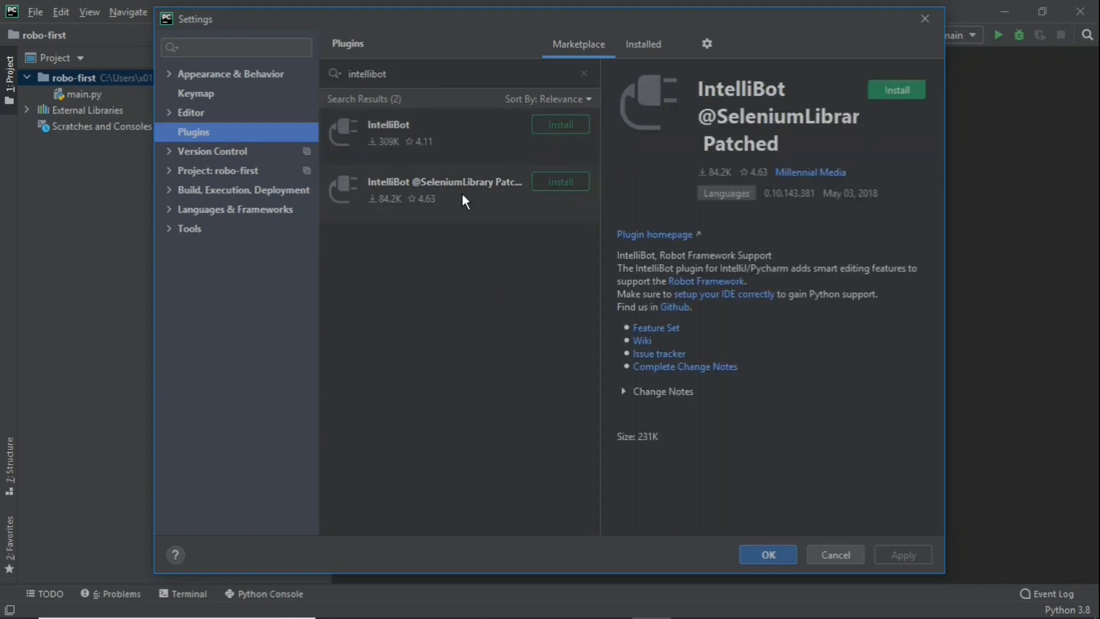
click(425, 141)
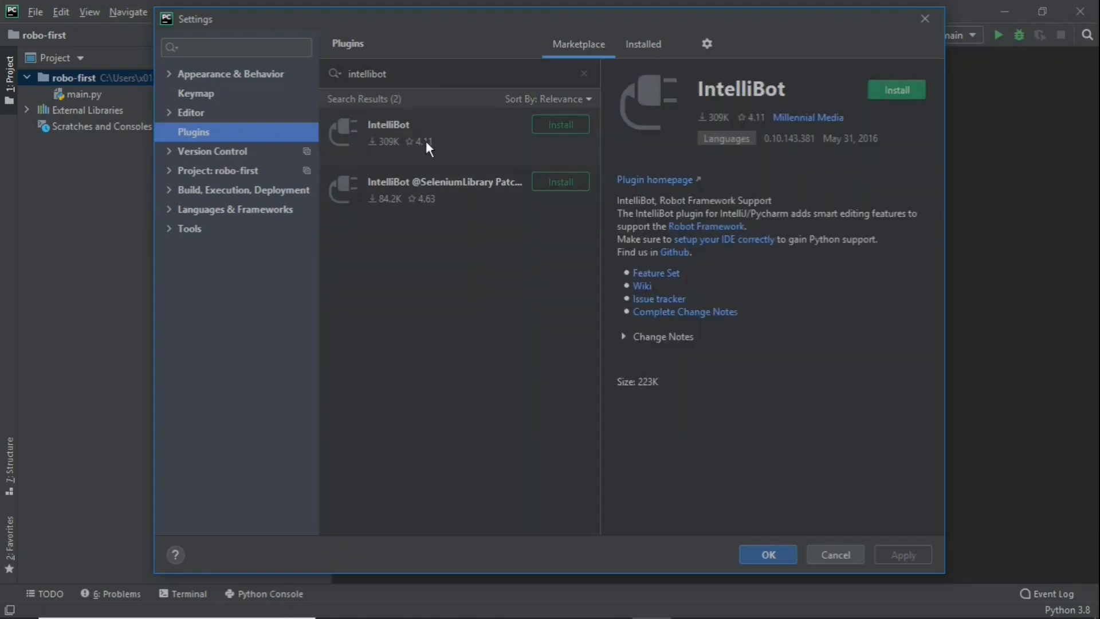
click(485, 197)
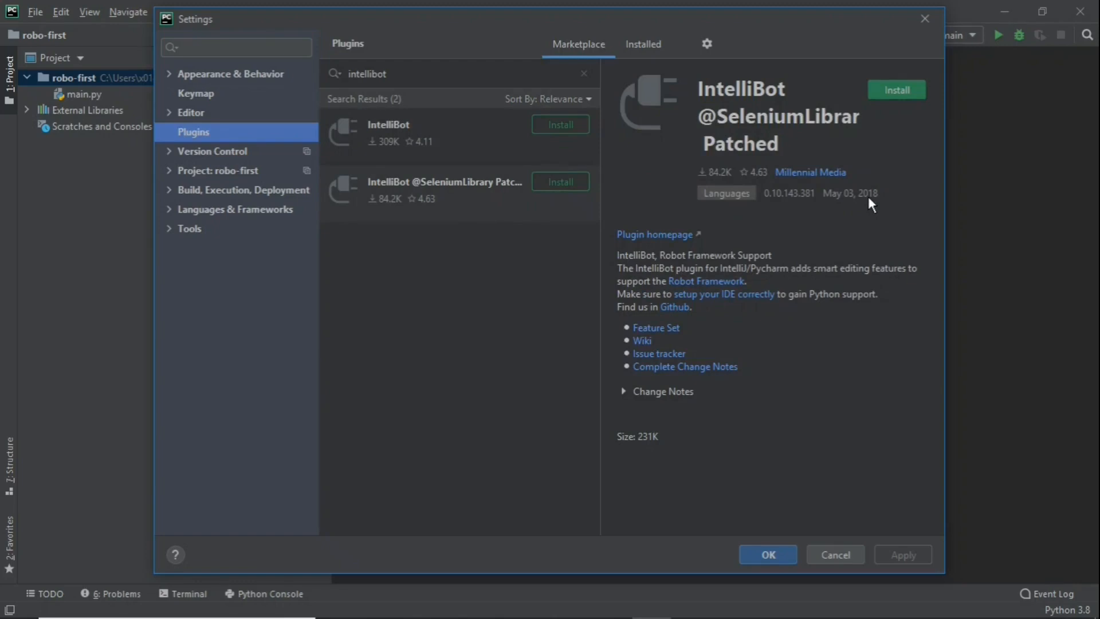
click(902, 94)
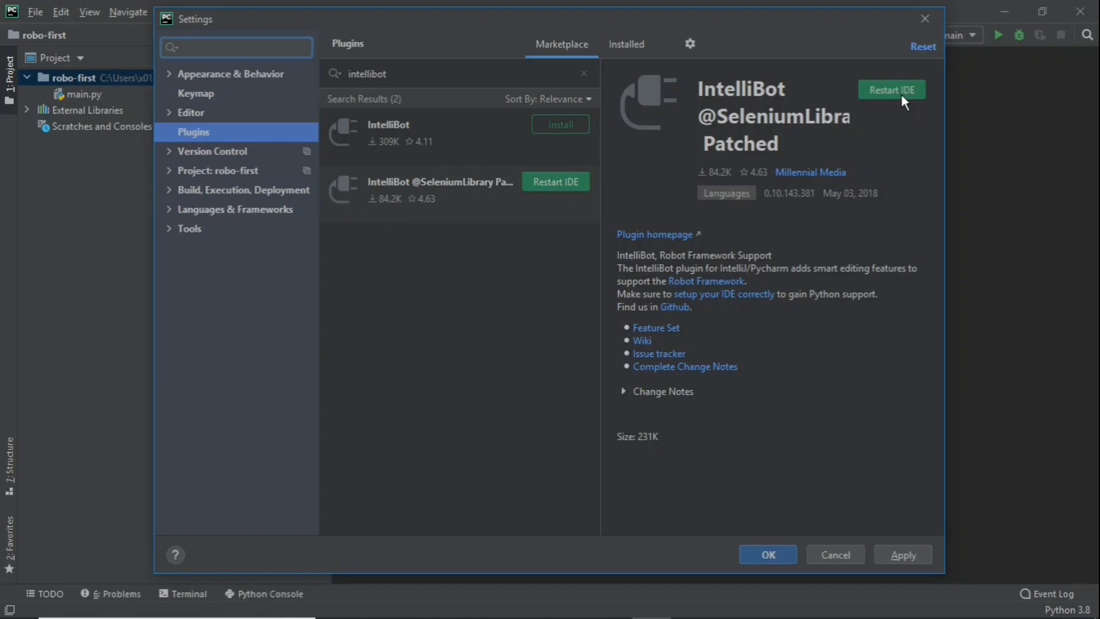
click(902, 94)
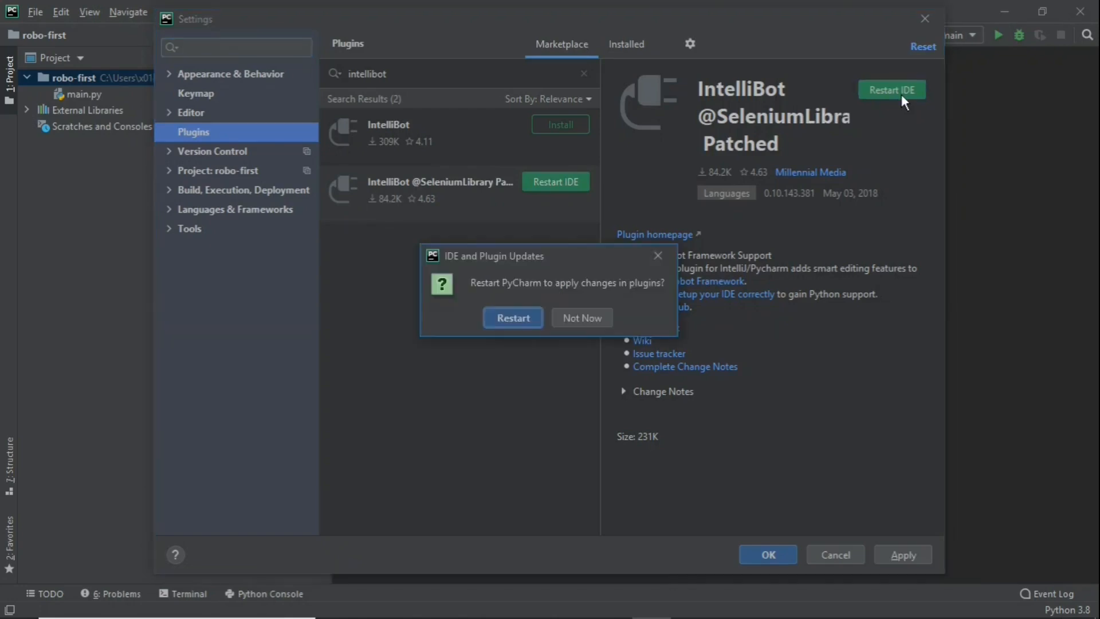
click(512, 318)
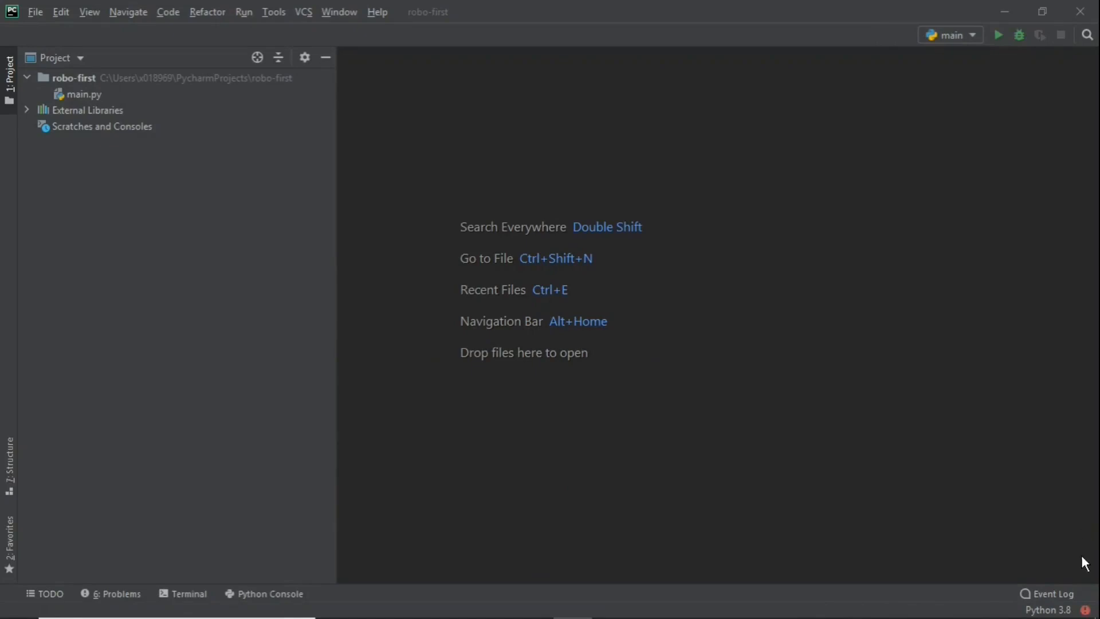
click(1086, 611)
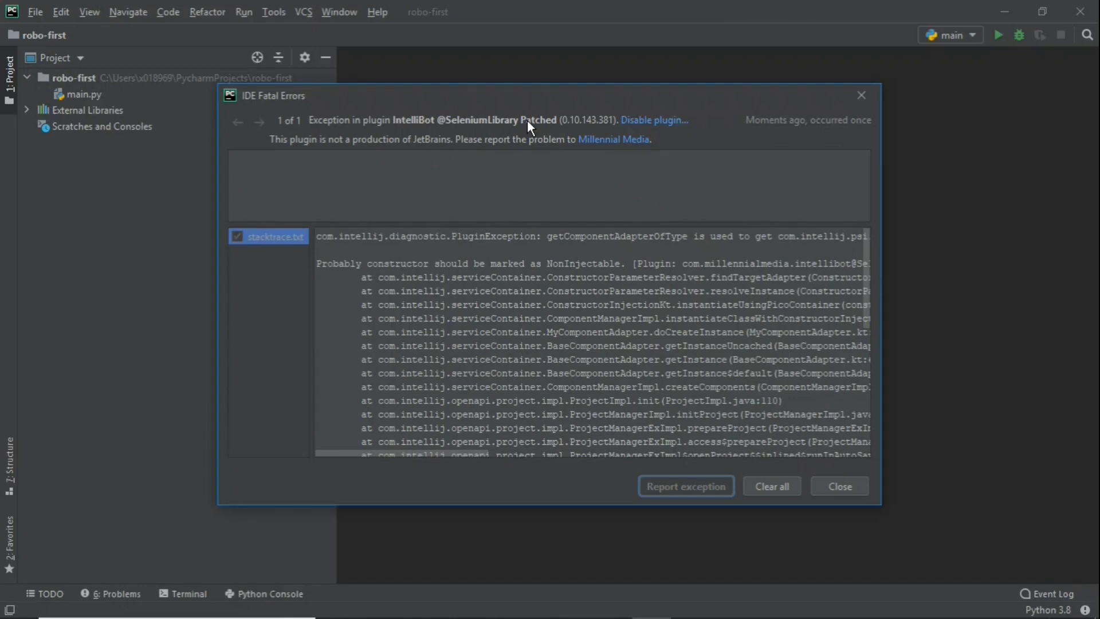
click(861, 95)
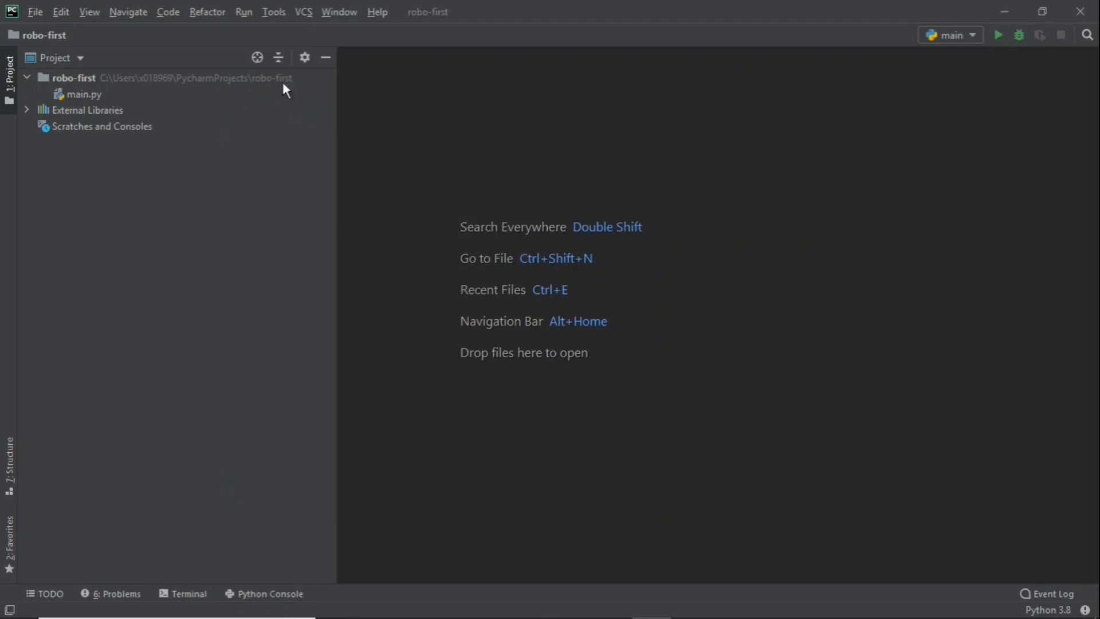
click(36, 10)
click(74, 174)
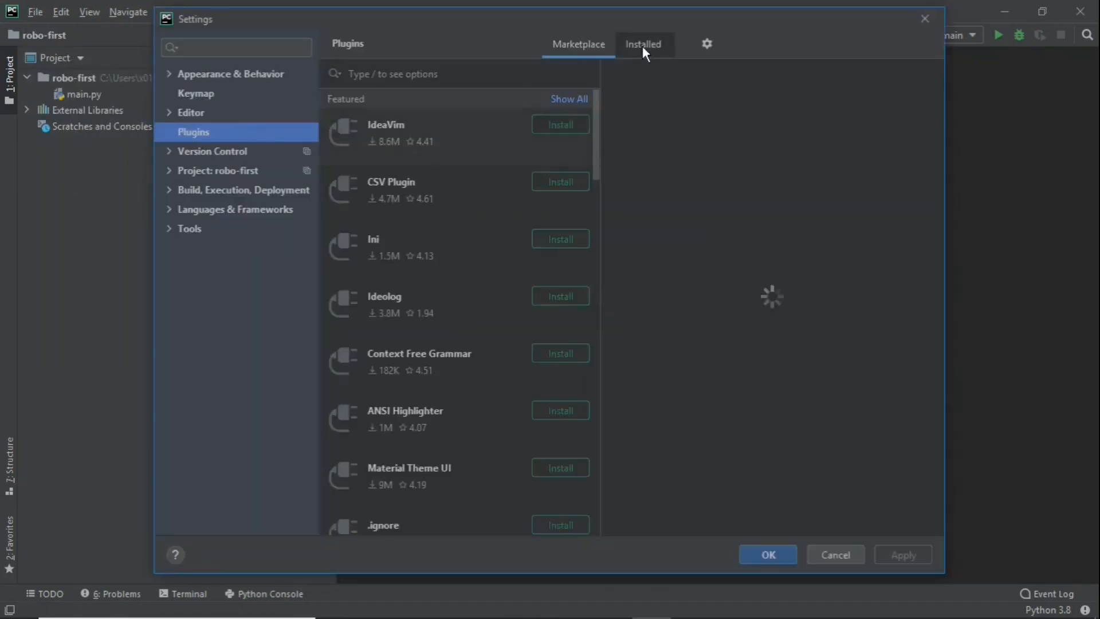
click(641, 46)
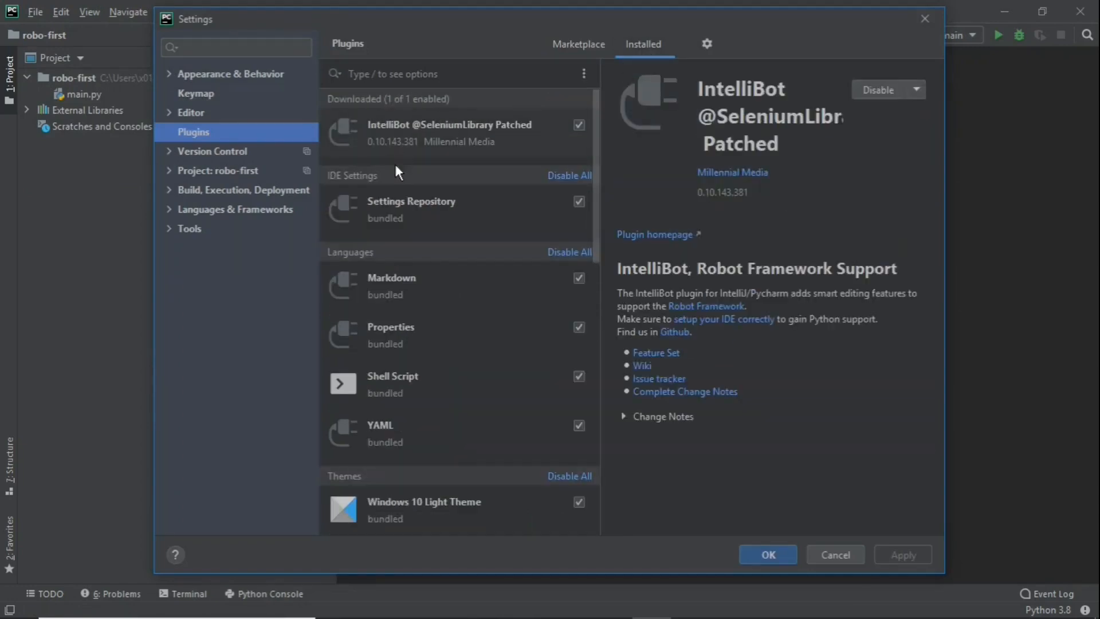
click(920, 91)
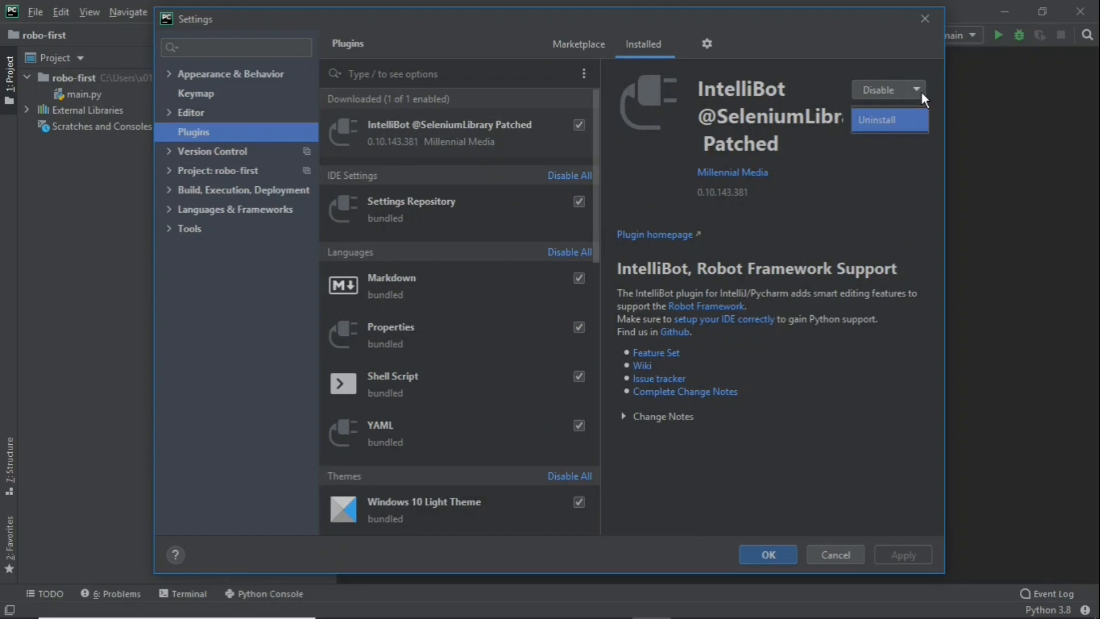
click(905, 119)
key(Return)
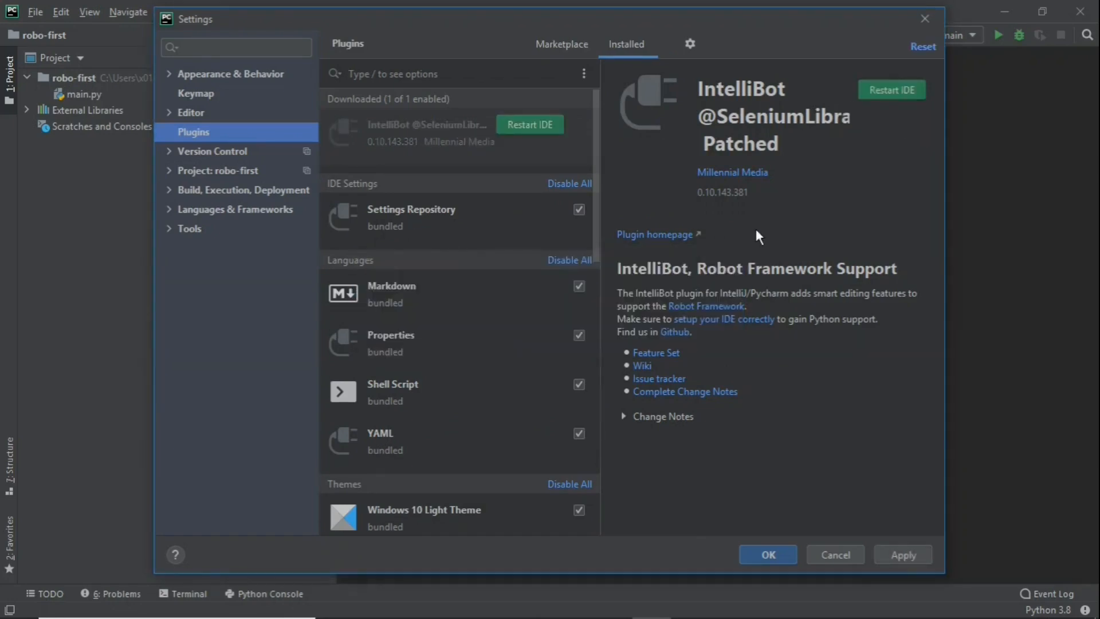
click(897, 85)
click(514, 318)
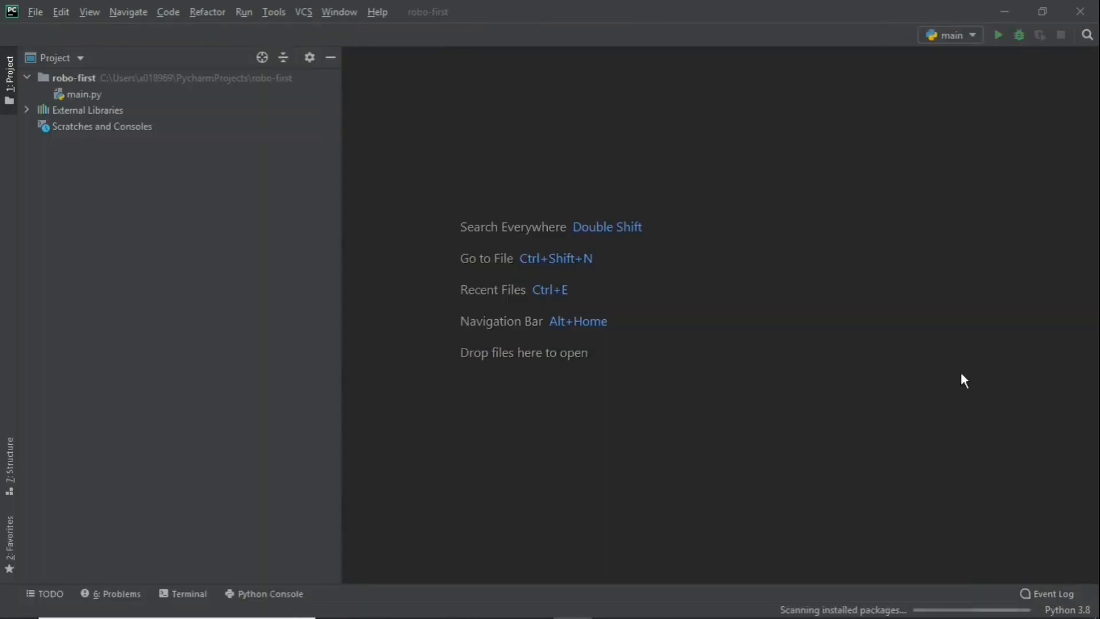
Switch to Chrome and download intellibot.jar from the lte2000/intellibot GitHub repository, choosing to keep the file.
key(alt+Tab)
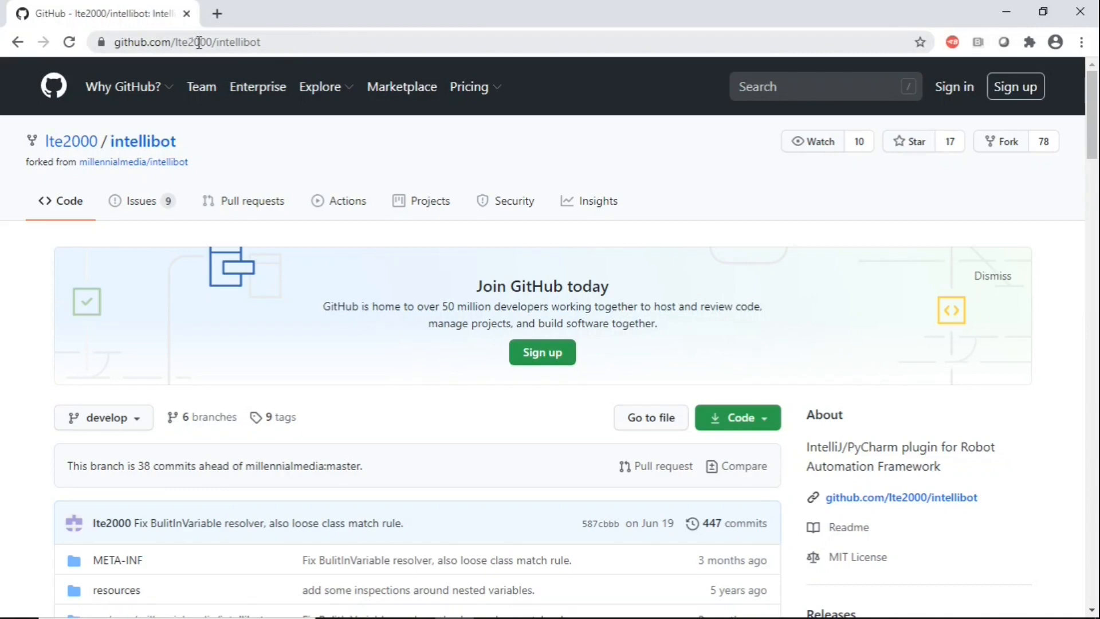
scroll(306, 213, down, 4)
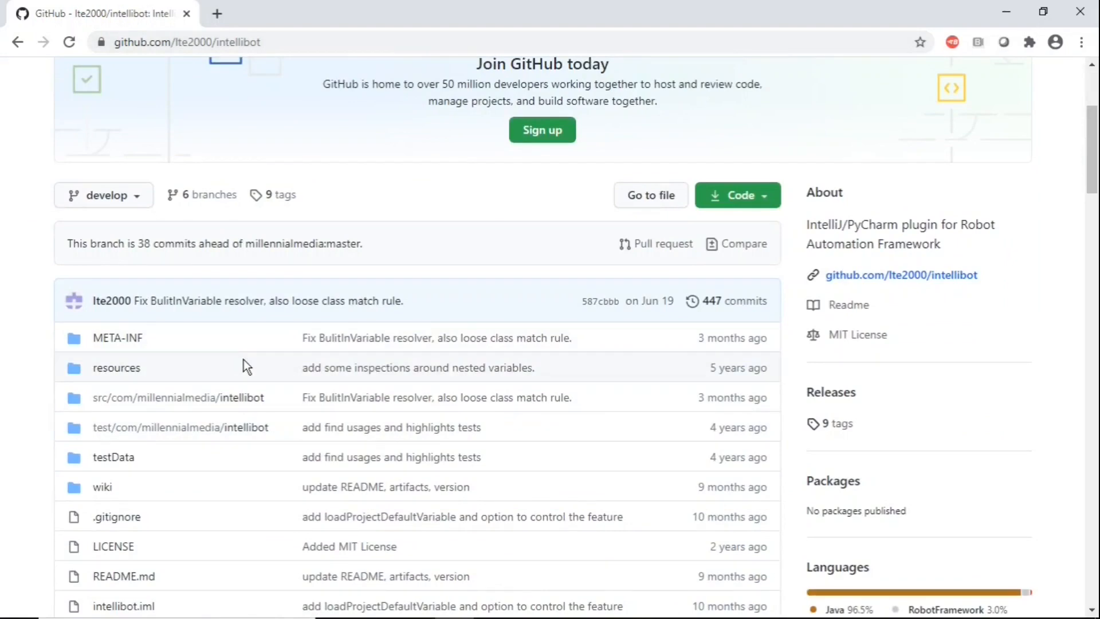
scroll(243, 360, down, 4)
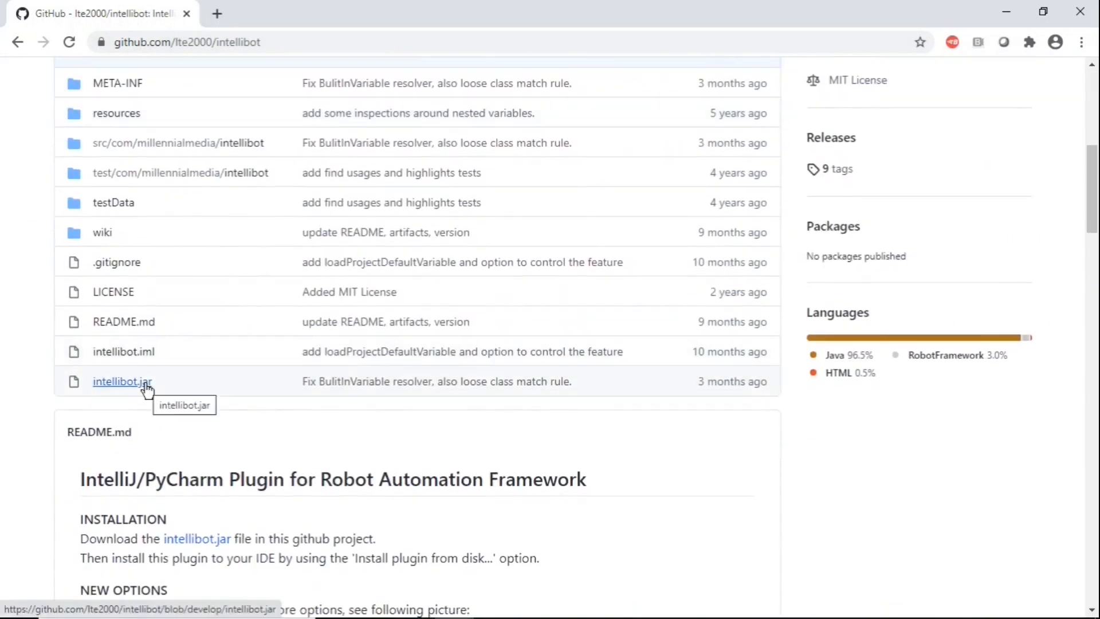
scroll(183, 385, down, 2)
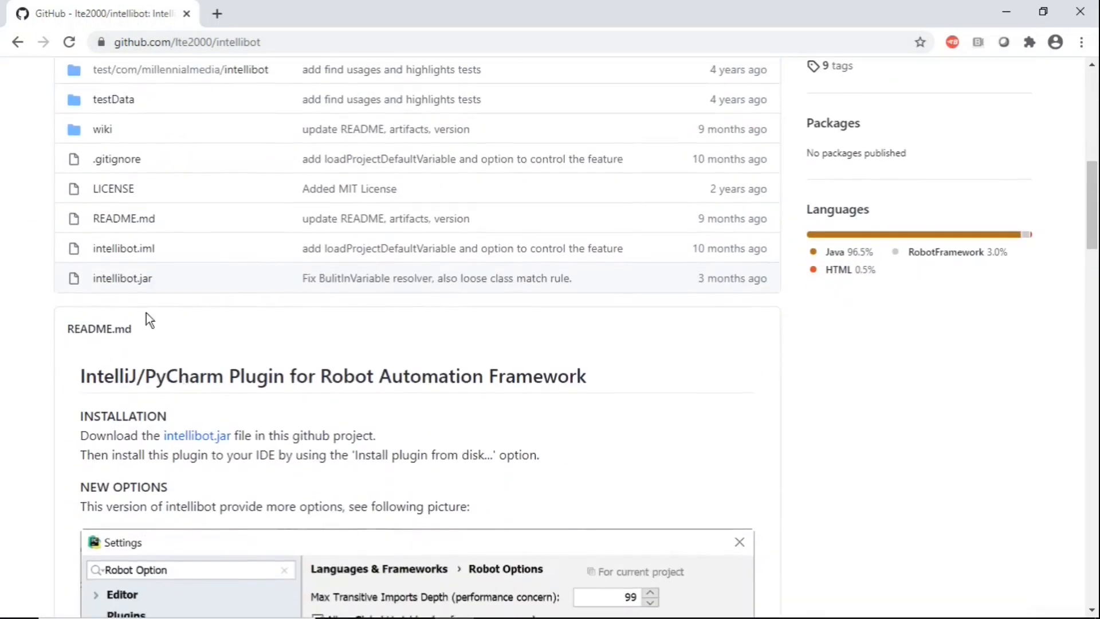
click(146, 280)
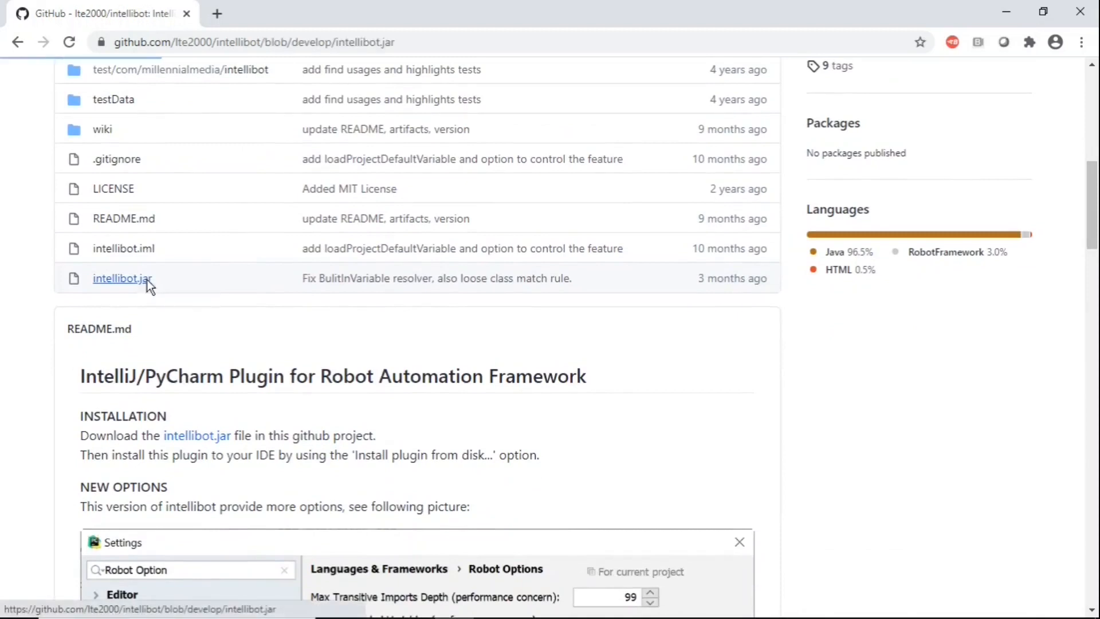
scroll(479, 335, down, 2)
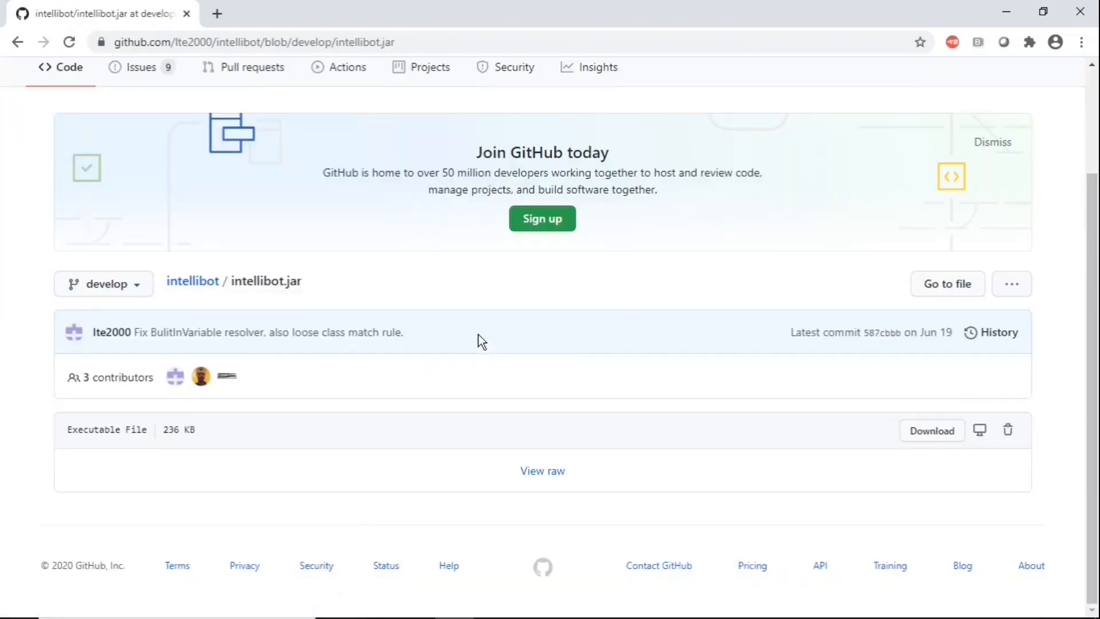
click(931, 439)
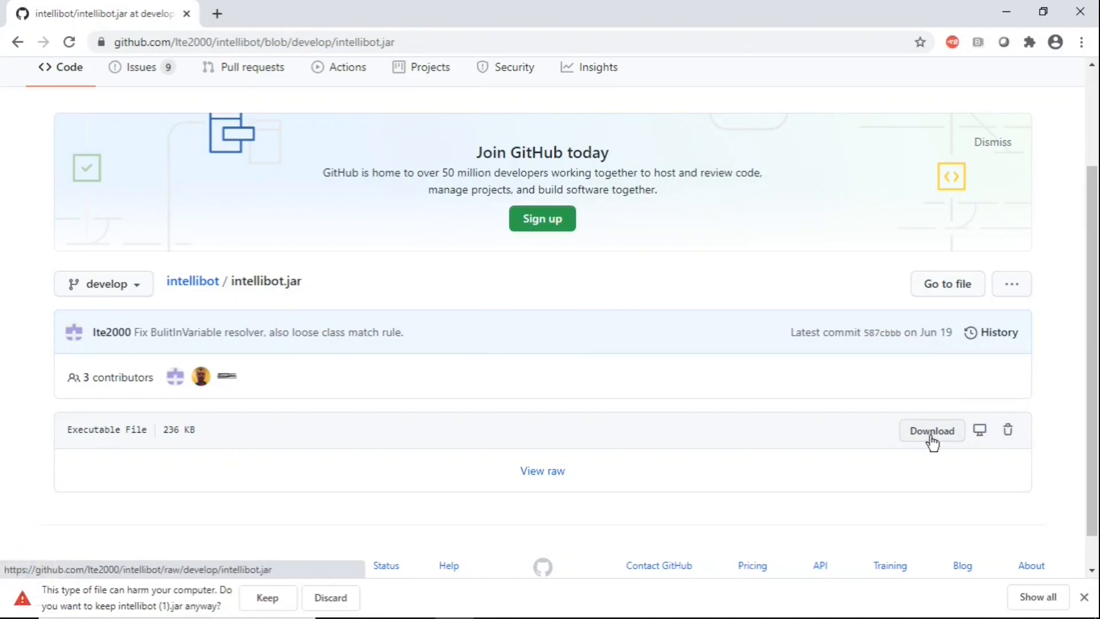
click(266, 598)
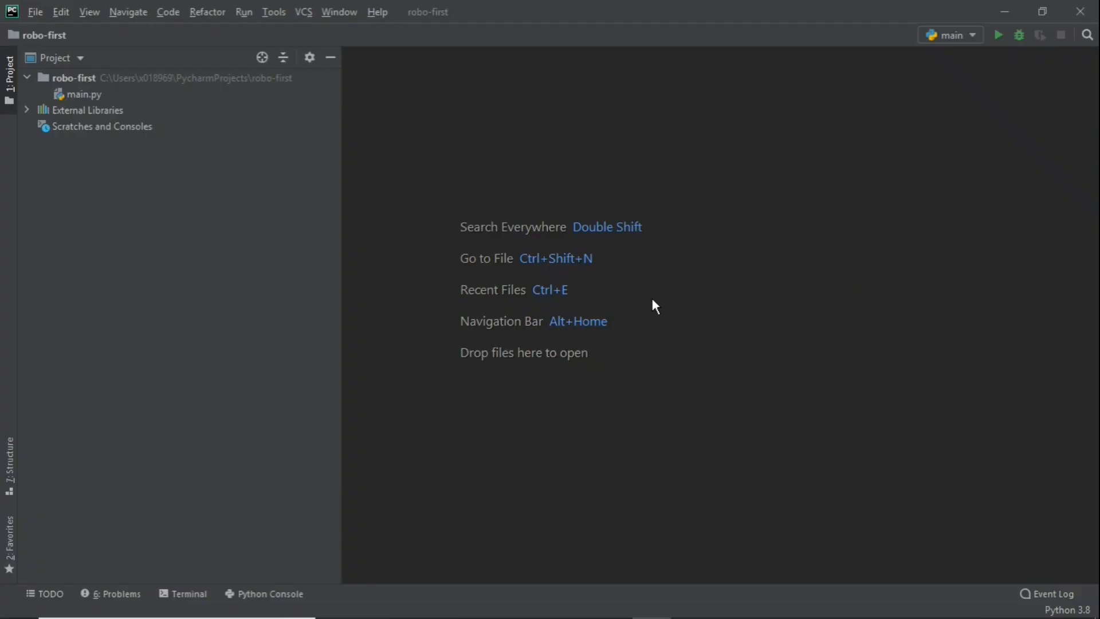
In PyCharm, install the plugin from disk using intellibot.jar in the COURSE folder and restart the IDE.
click(35, 12)
click(80, 173)
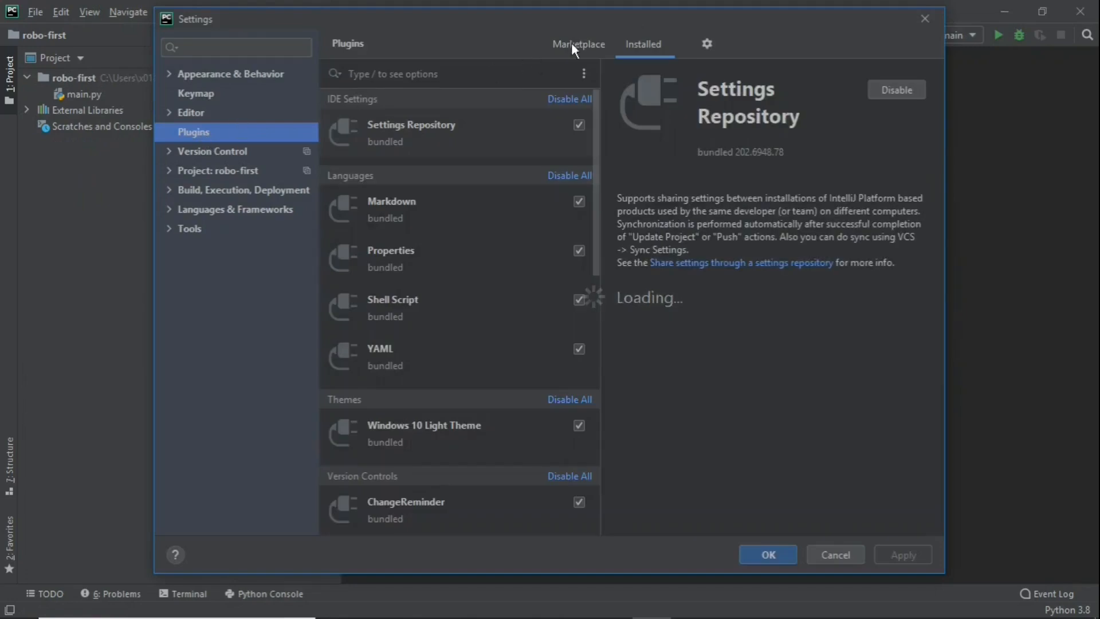
click(707, 43)
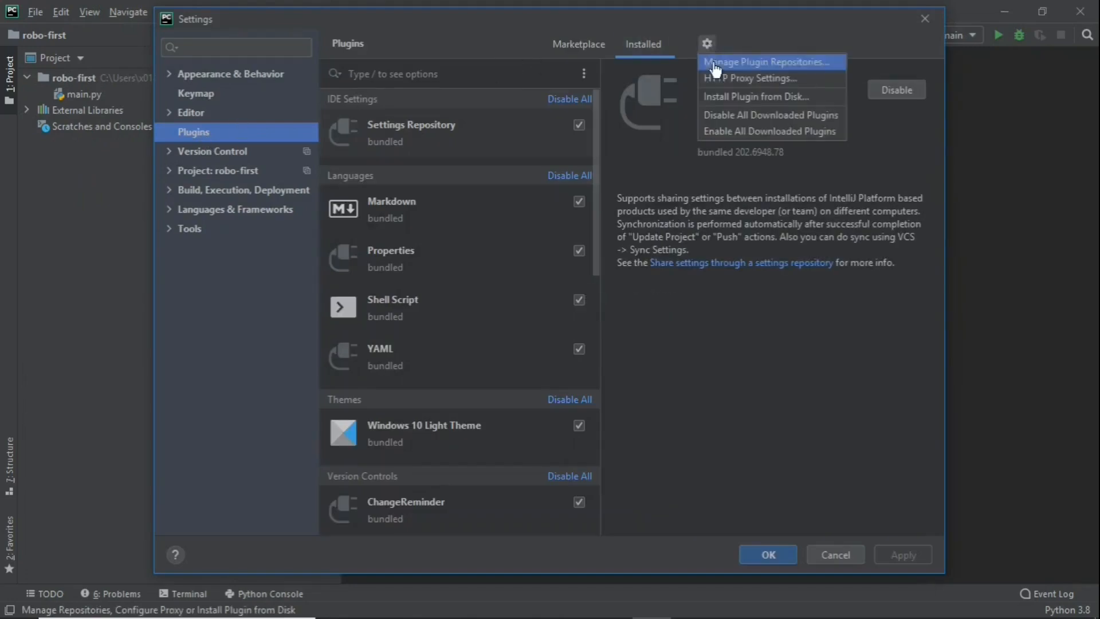
click(809, 101)
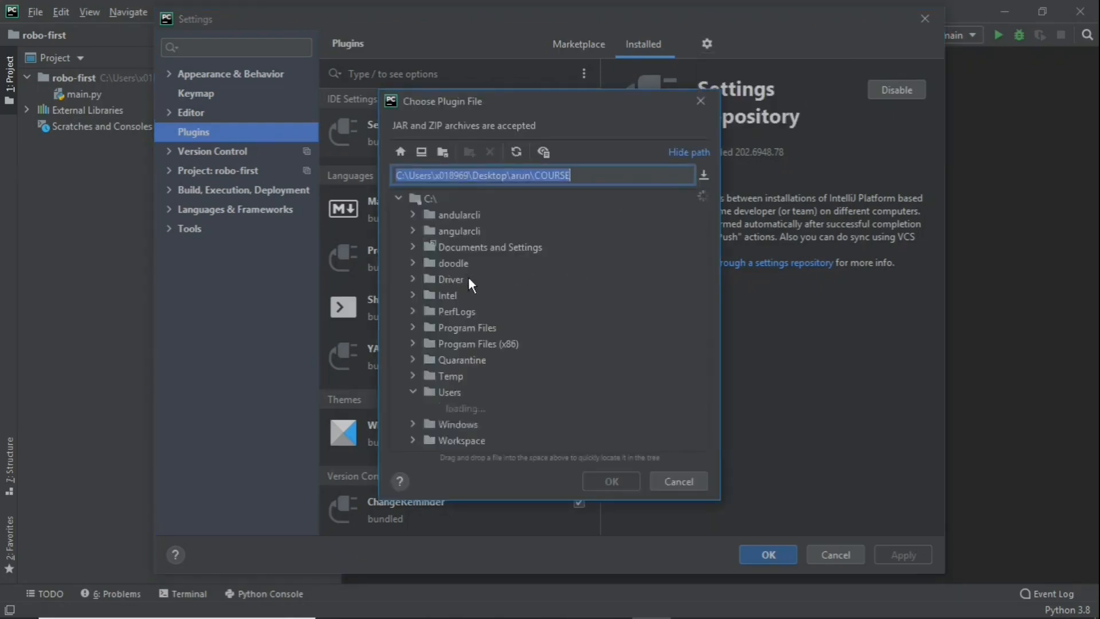
click(467, 324)
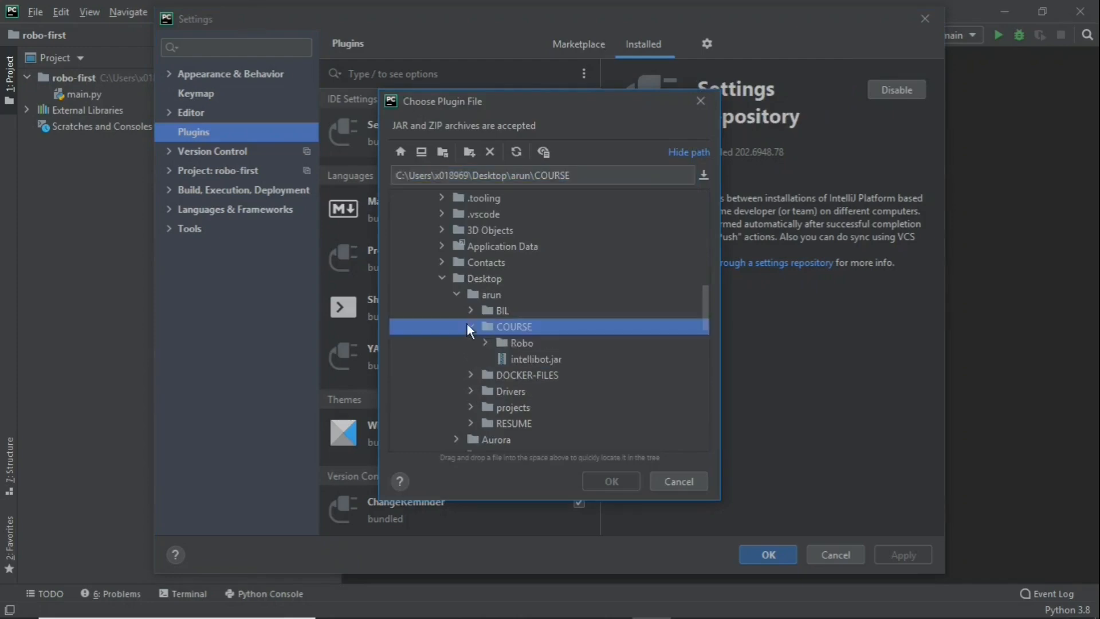
double_click(532, 360)
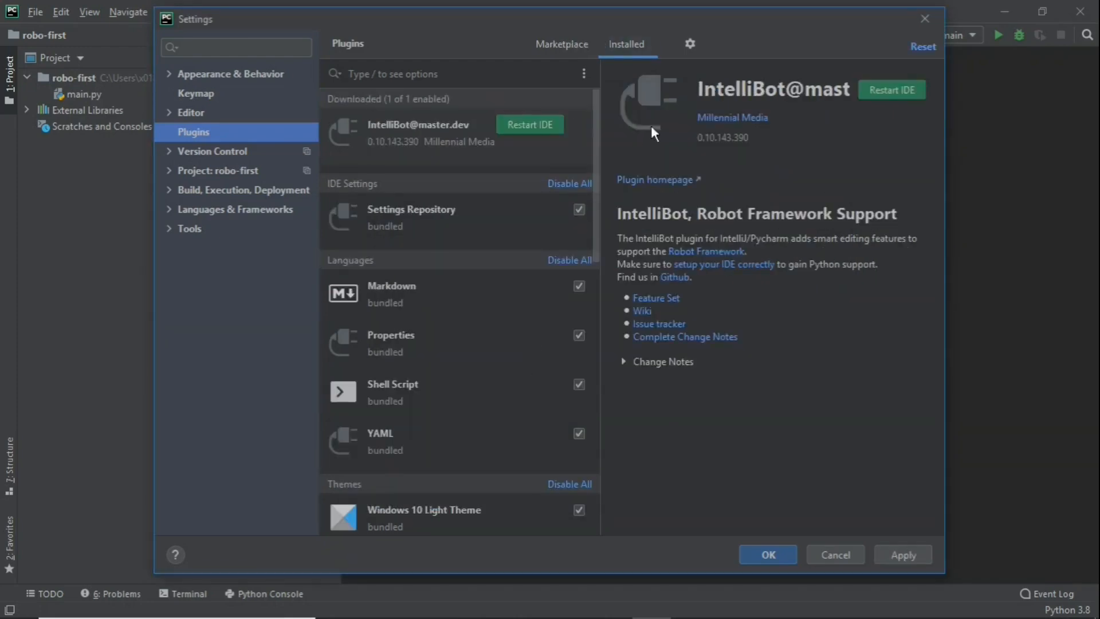
click(900, 89)
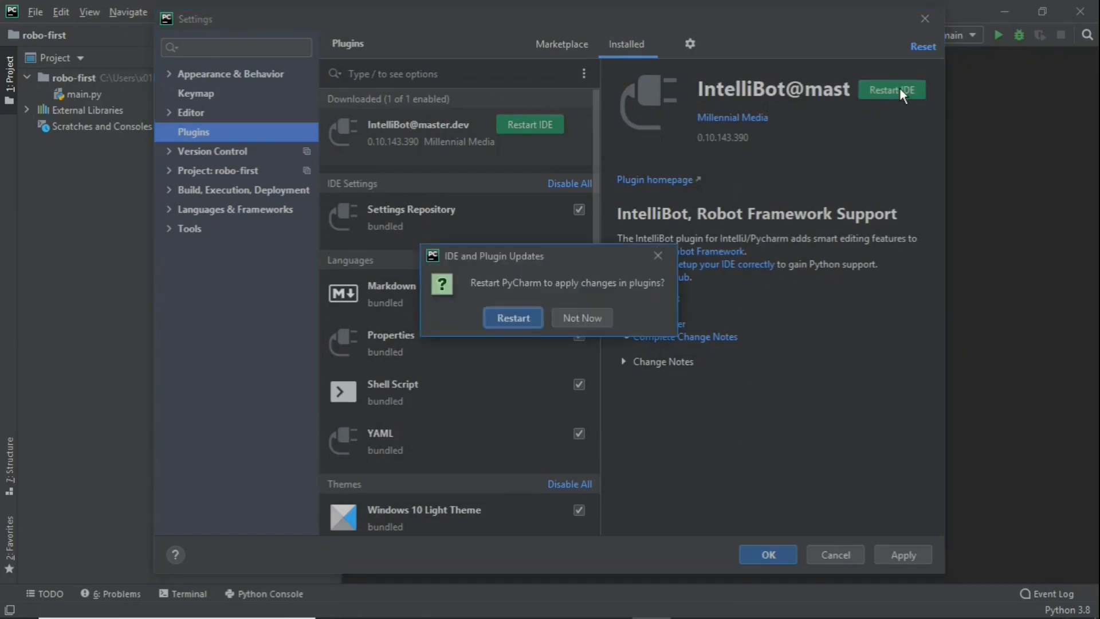
click(516, 319)
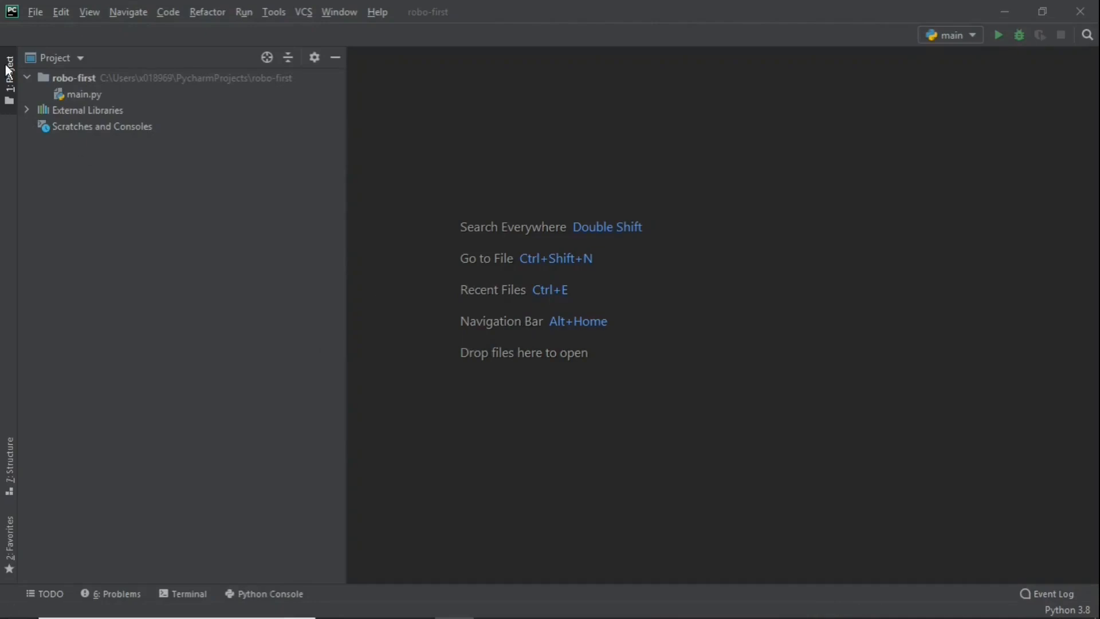
Create a new file named test.robot in the robo-first project folder.
click(95, 81)
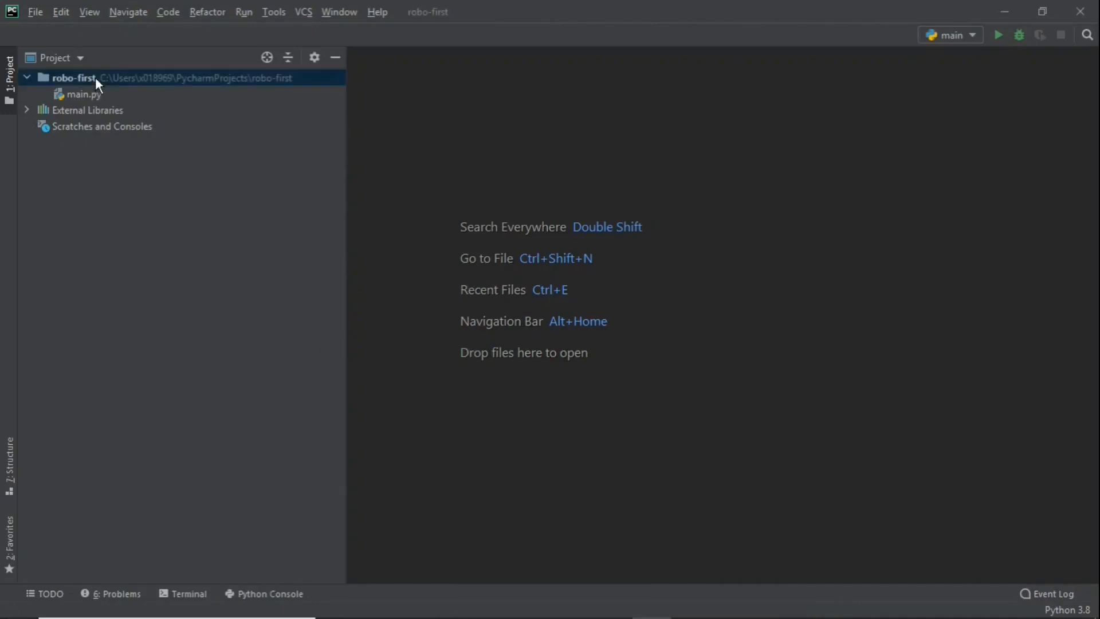
right_click(96, 78)
mouse_move(165, 82)
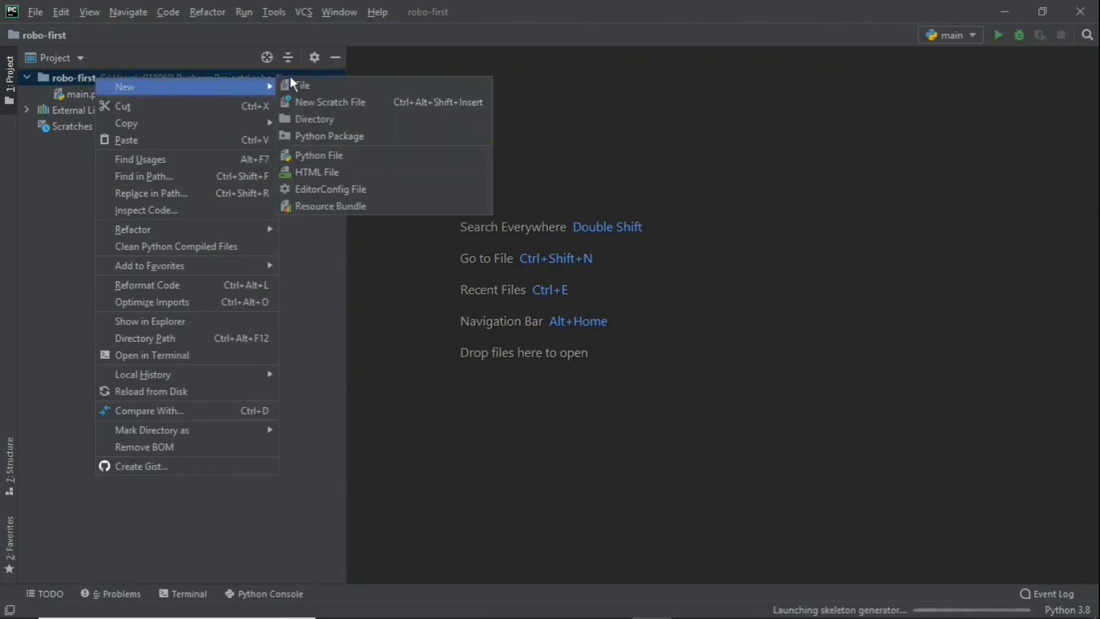
click(308, 81)
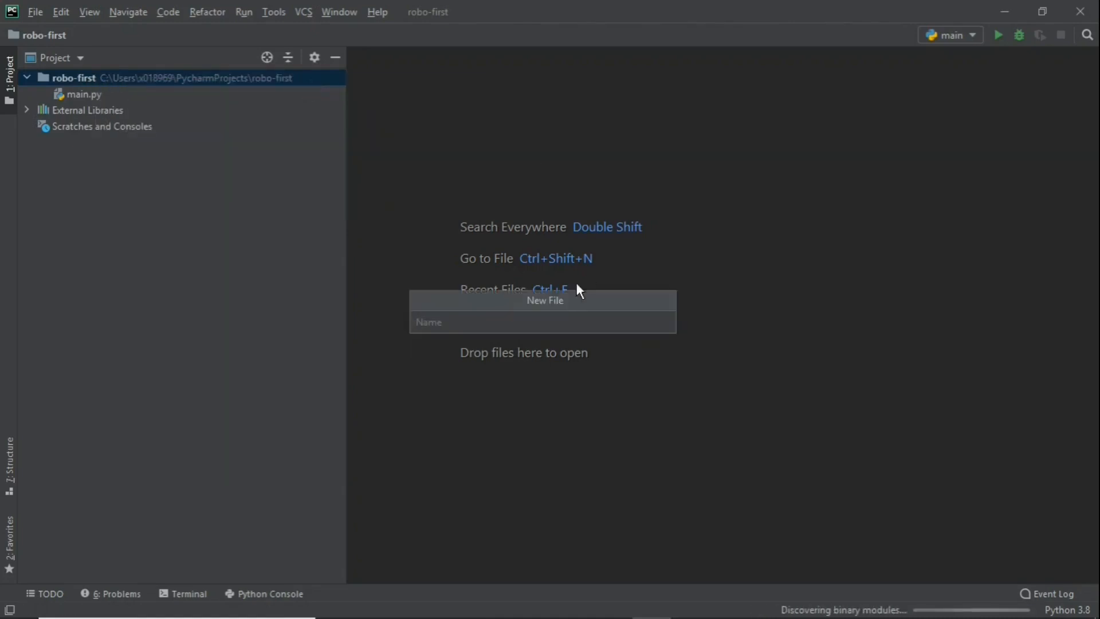
text(test.)
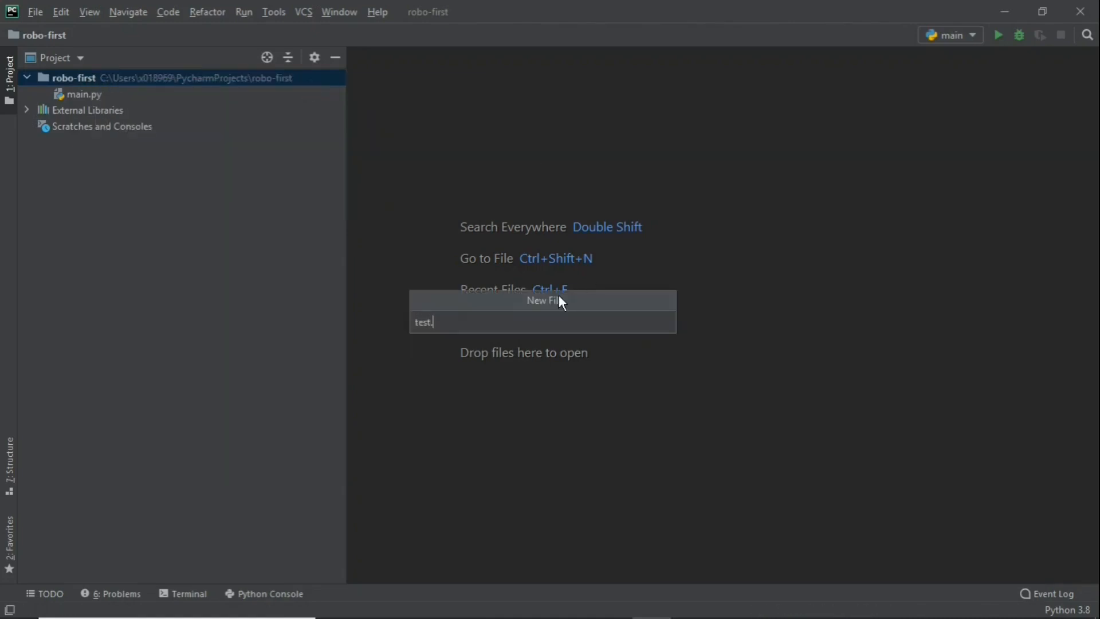
text(robot)
key(Return)
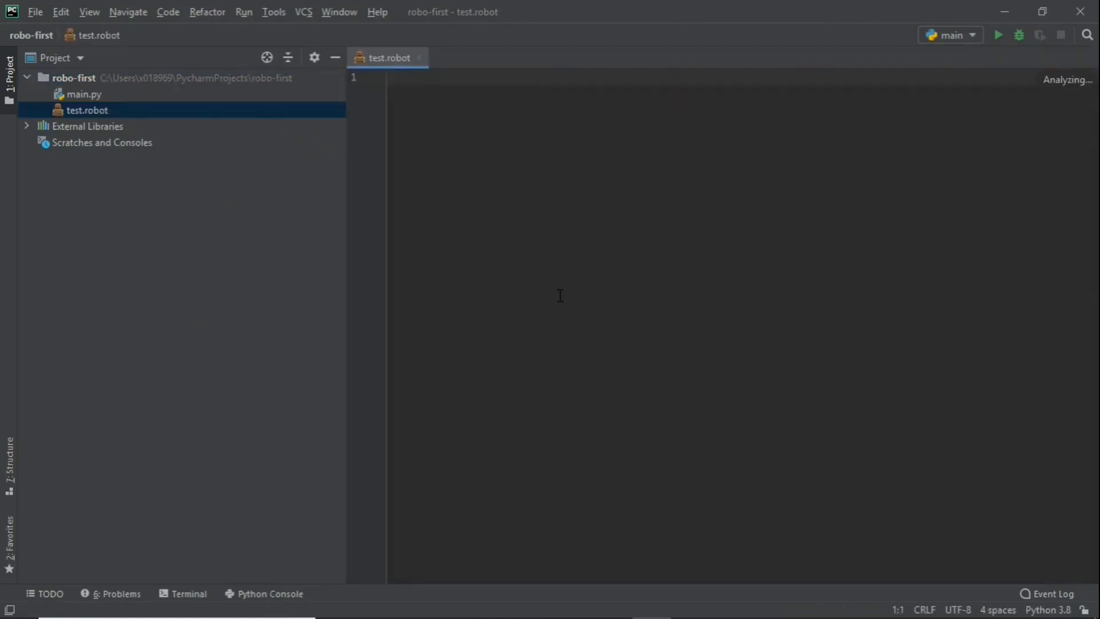